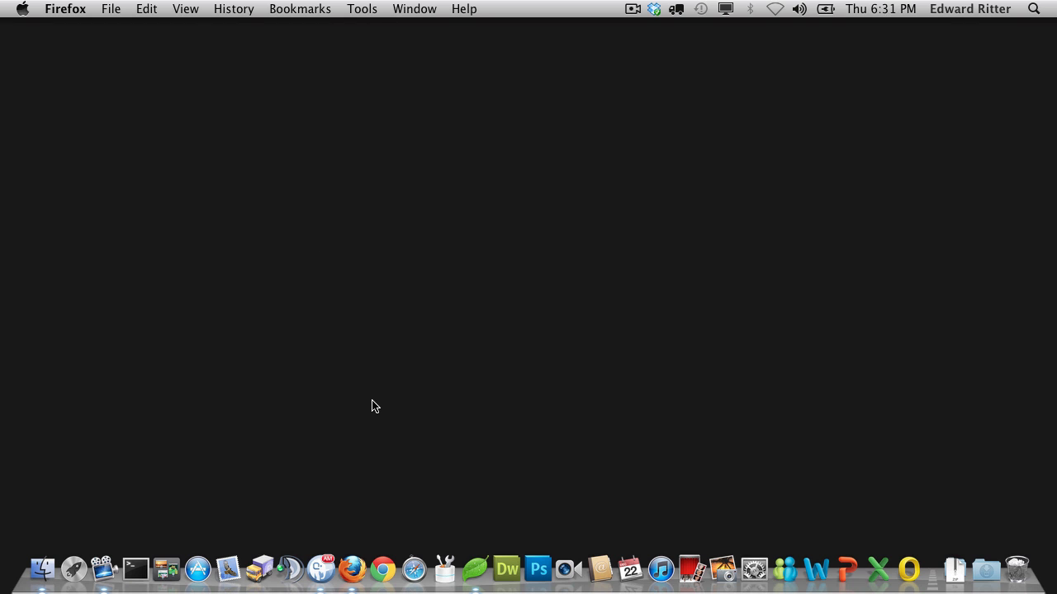
# Step: Switch to Firefox and open phpMyAdmin from the Databases section of the dfgdesign.com hosting control panel
pyautogui.click(364, 585)
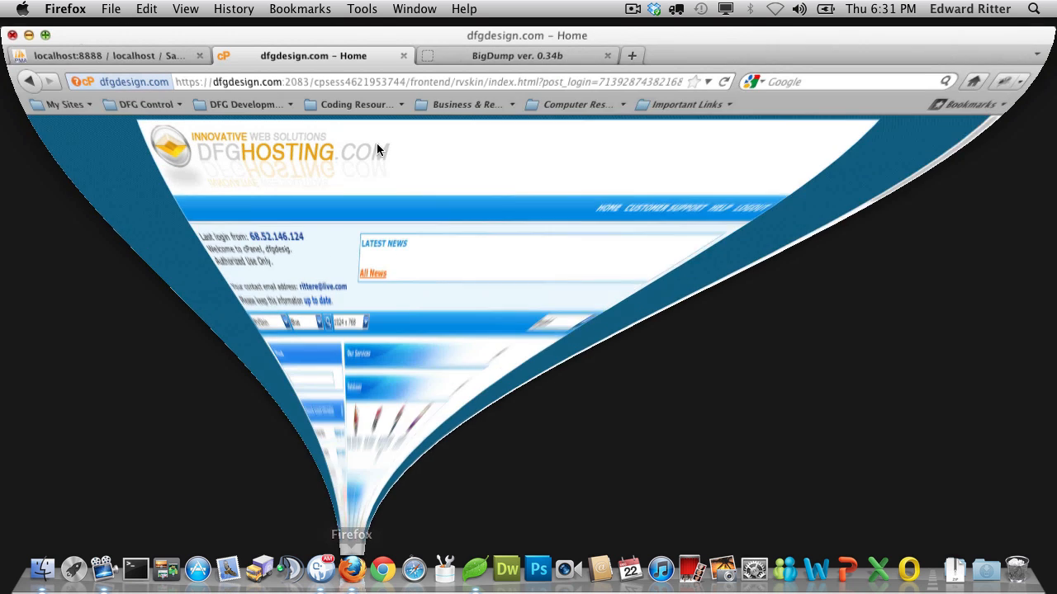
pyautogui.click(154, 48)
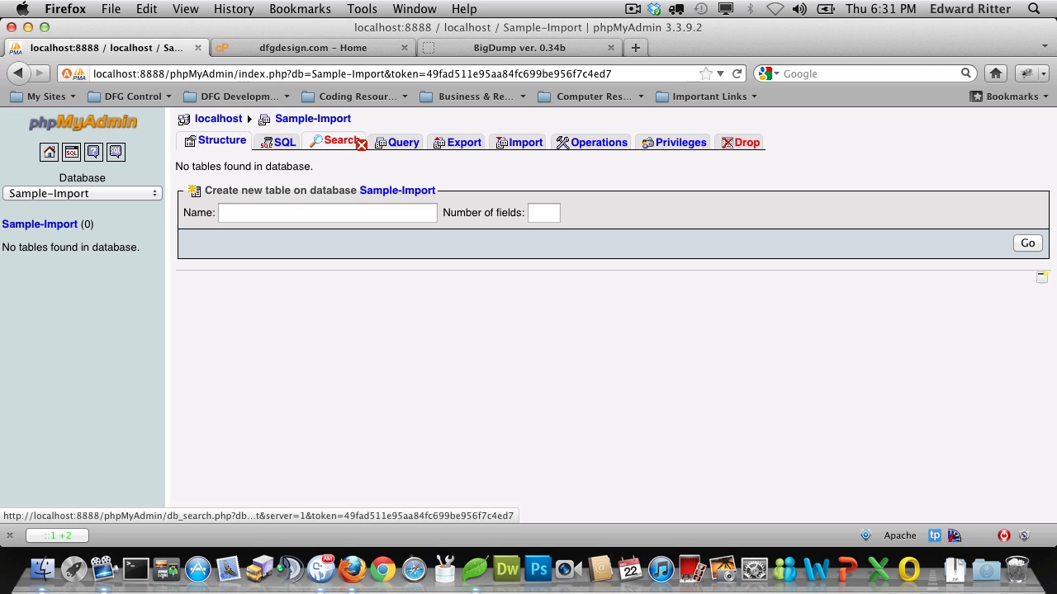
pyautogui.click(302, 49)
pyautogui.scroll(-4, 710, 409)
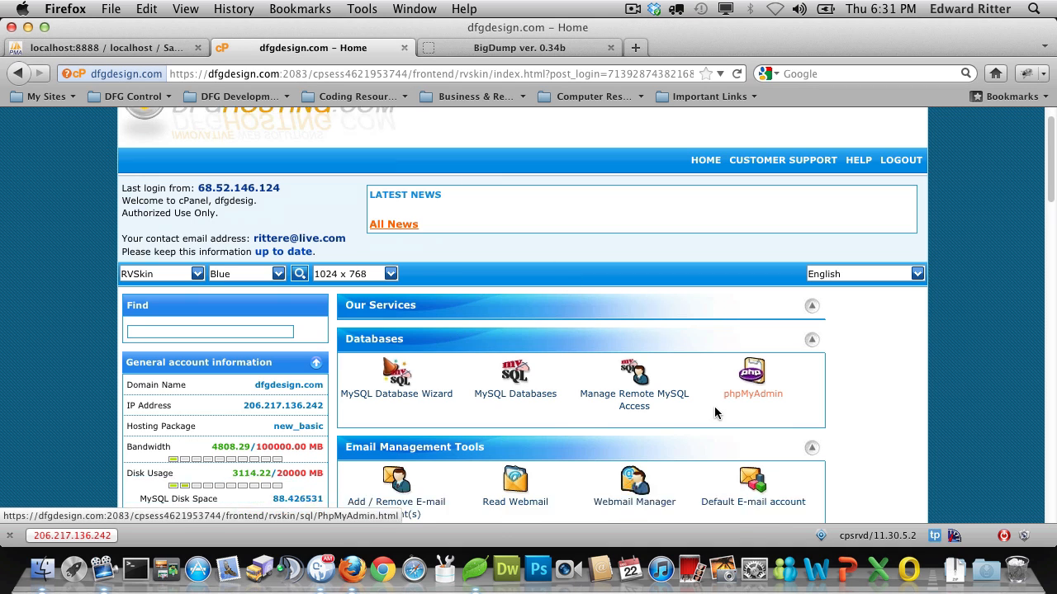
pyautogui.click(741, 306)
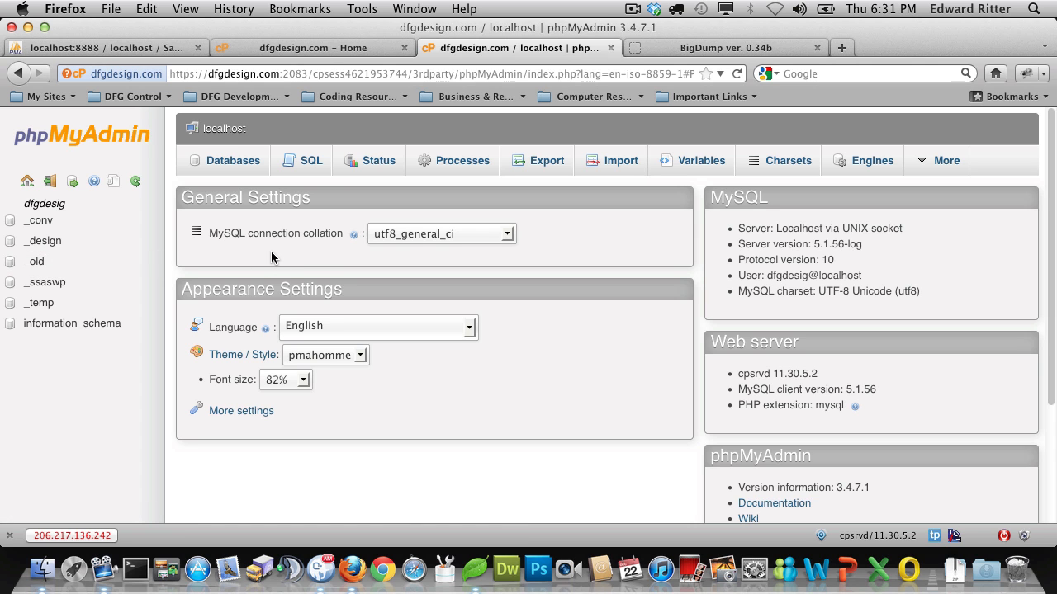
# Step: Open the remote _design database and look through its list of tables
pyautogui.click(49, 243)
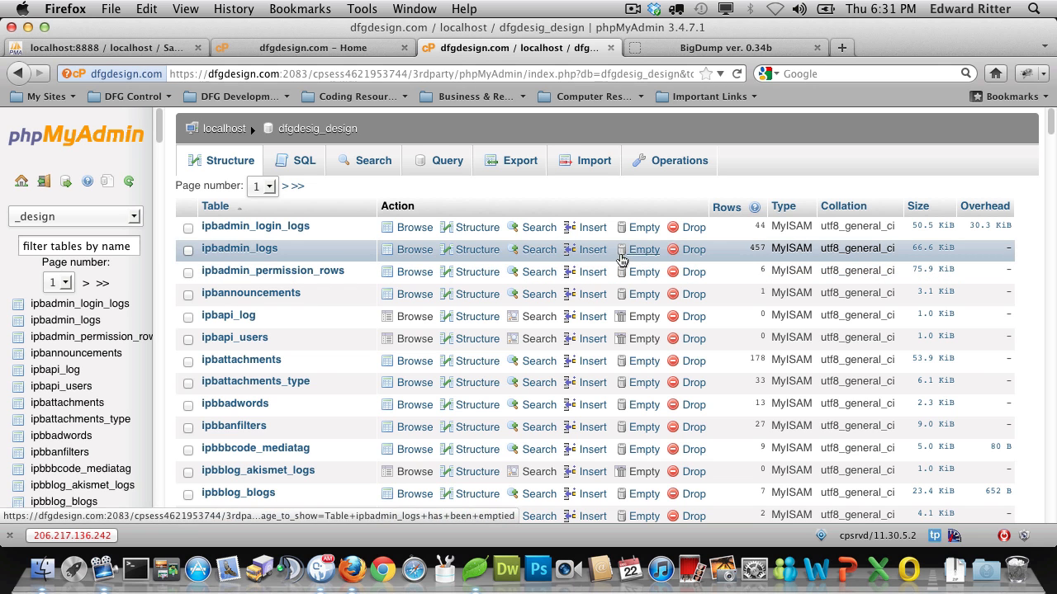
pyautogui.scroll(-1, 555, 269)
pyautogui.scroll(-5, 553, 268)
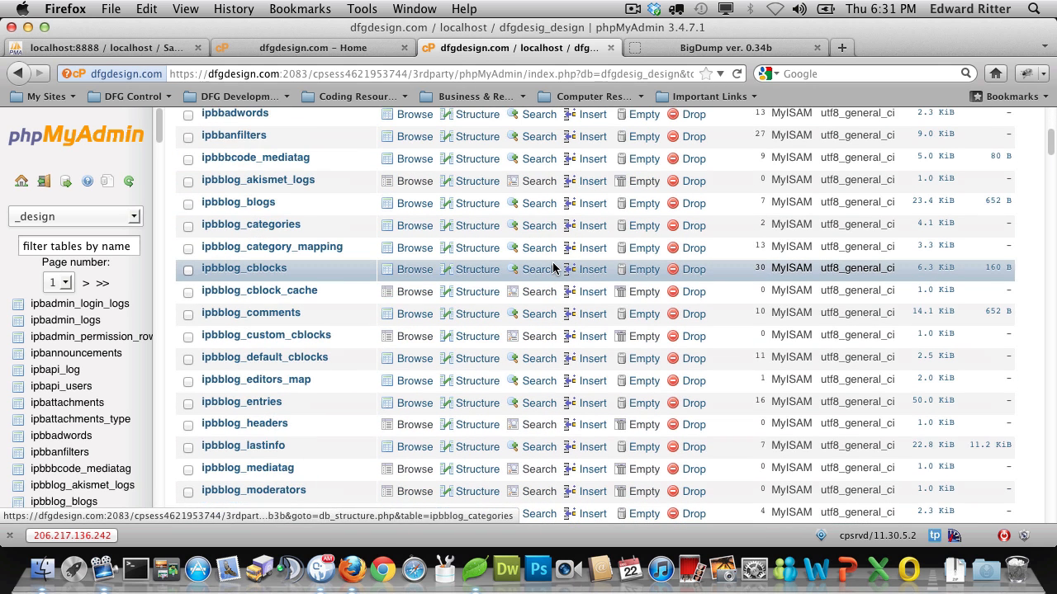
pyautogui.scroll(5, 553, 266)
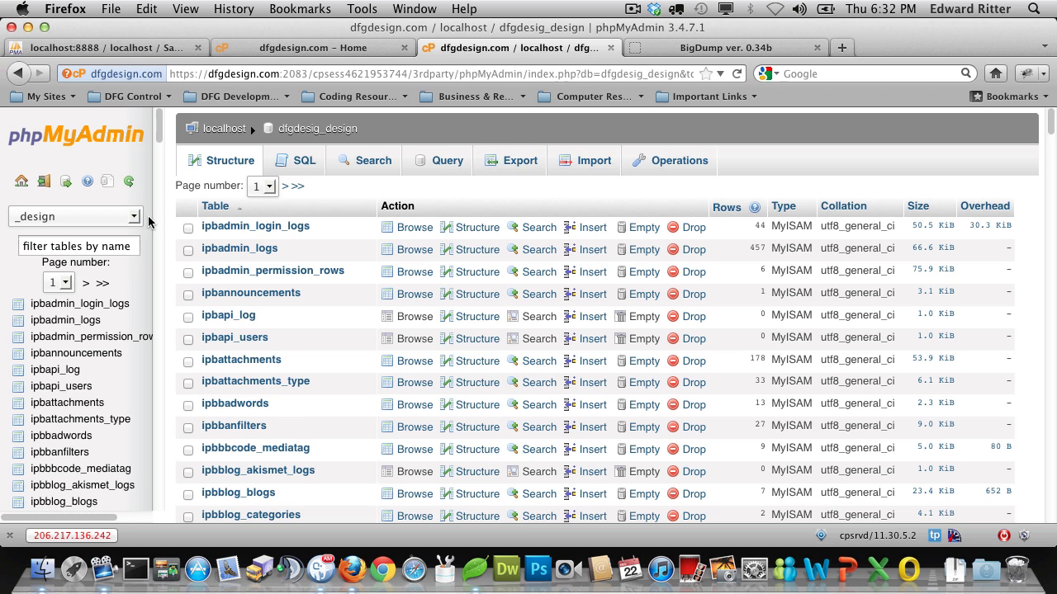
# Step: Set up a custom export of the _design database with file compression left at None
pyautogui.click(517, 161)
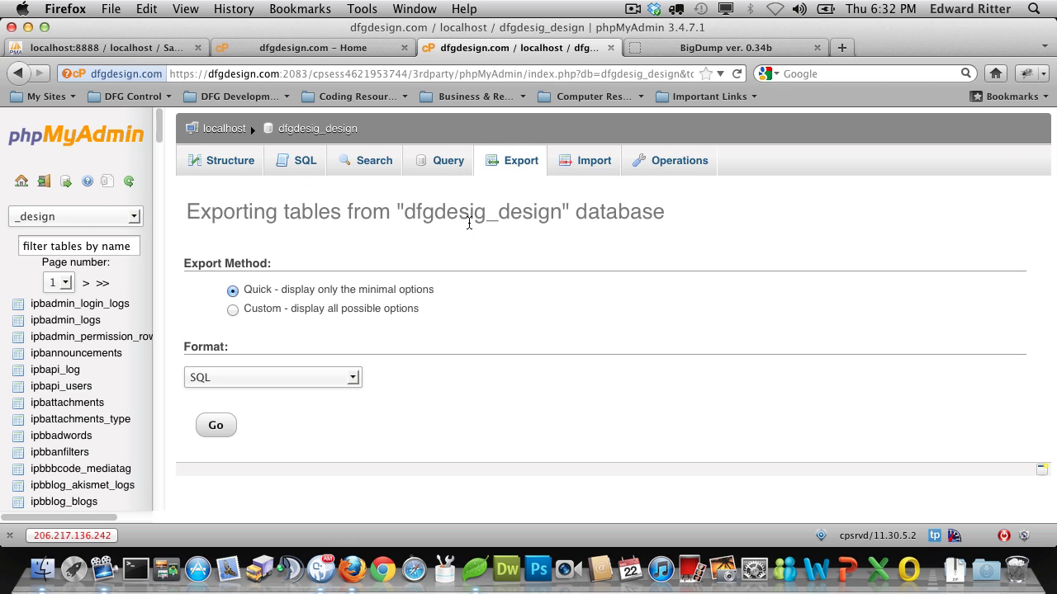
pyautogui.click(236, 312)
pyautogui.scroll(-5, 767, 343)
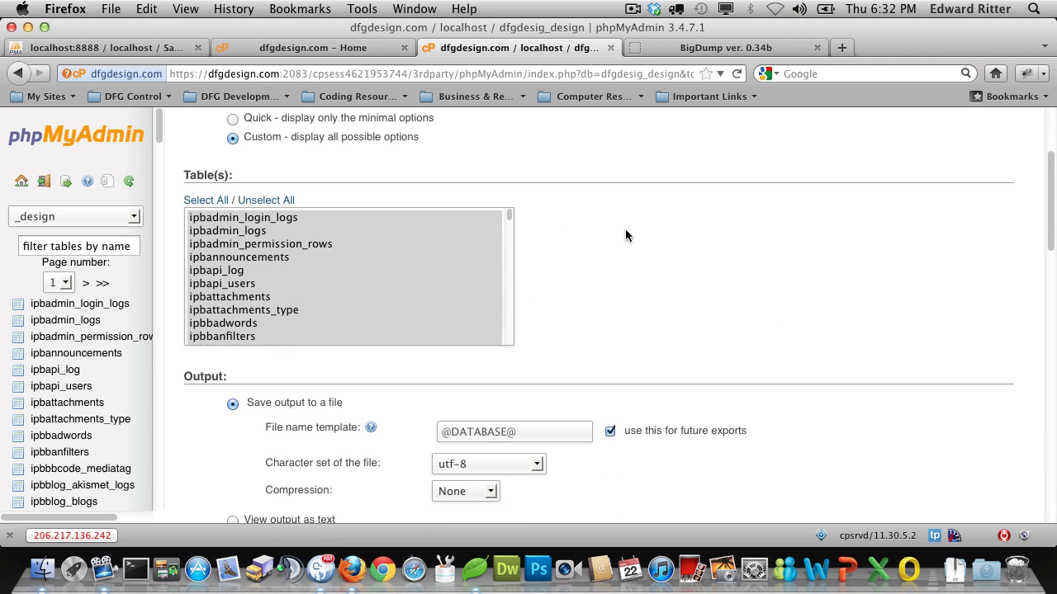
pyautogui.scroll(-5, 620, 239)
pyautogui.scroll(-1, 617, 247)
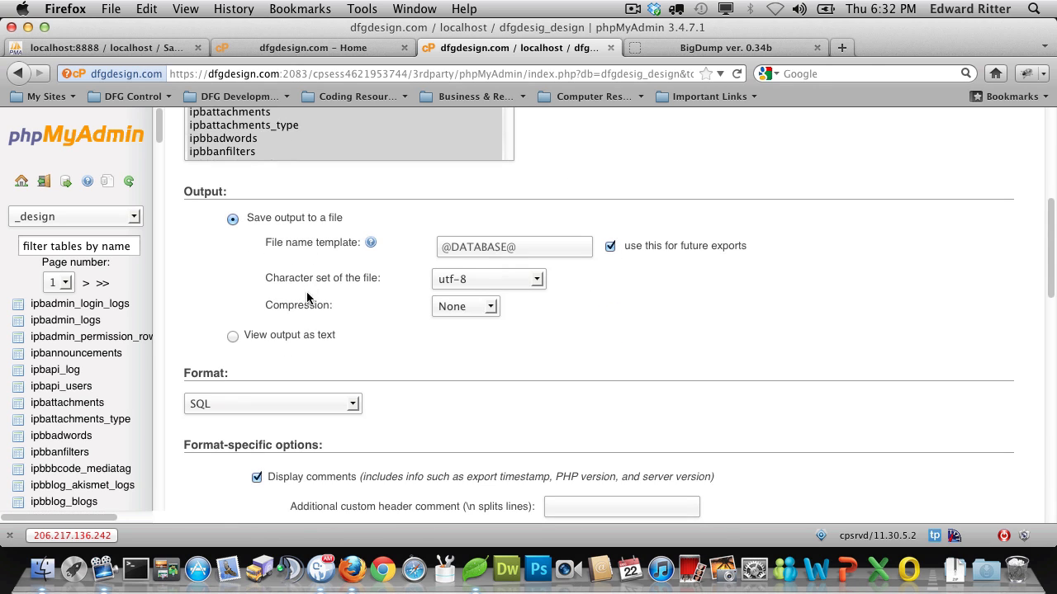
pyautogui.click(487, 309)
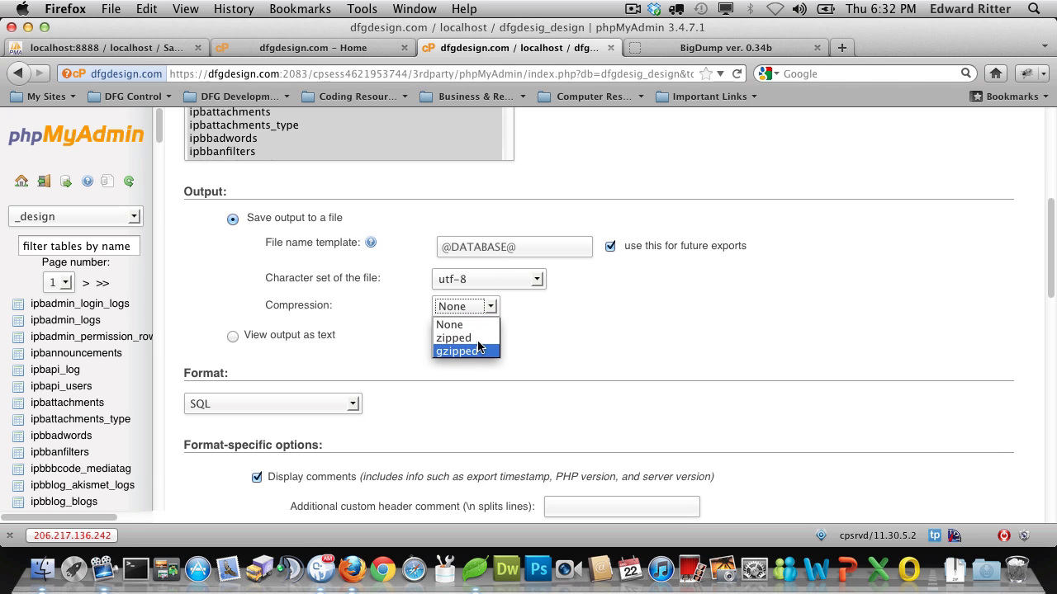
pyautogui.click(498, 324)
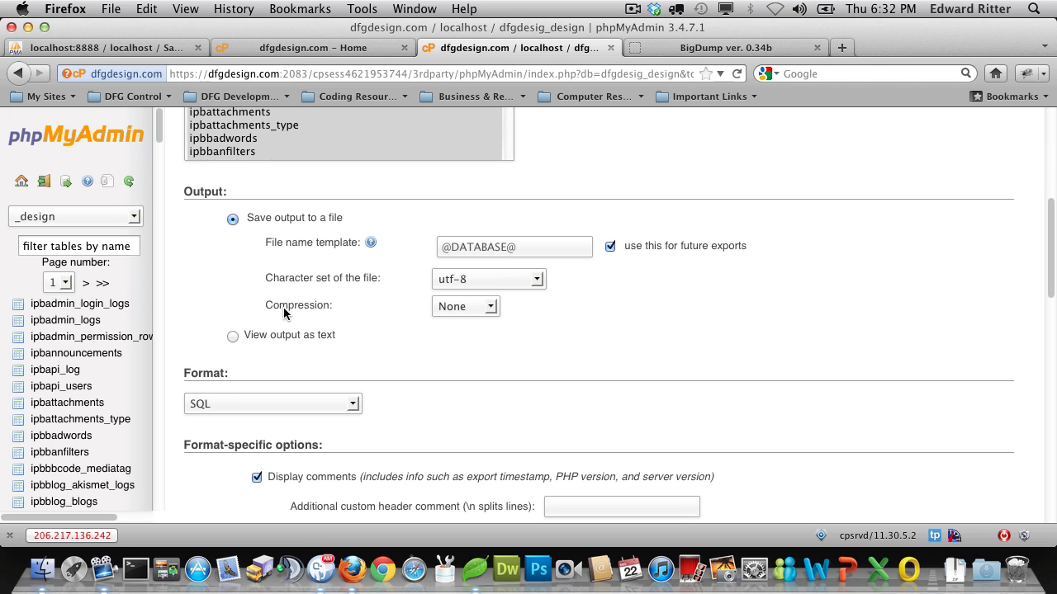
# Step: Exclude the CREATE PROCEDURE / FUNCTION / EVENT statement and the IF NOT EXISTS option from the export's object creation options
pyautogui.scroll(-6, 325, 299)
pyautogui.scroll(-2, 323, 301)
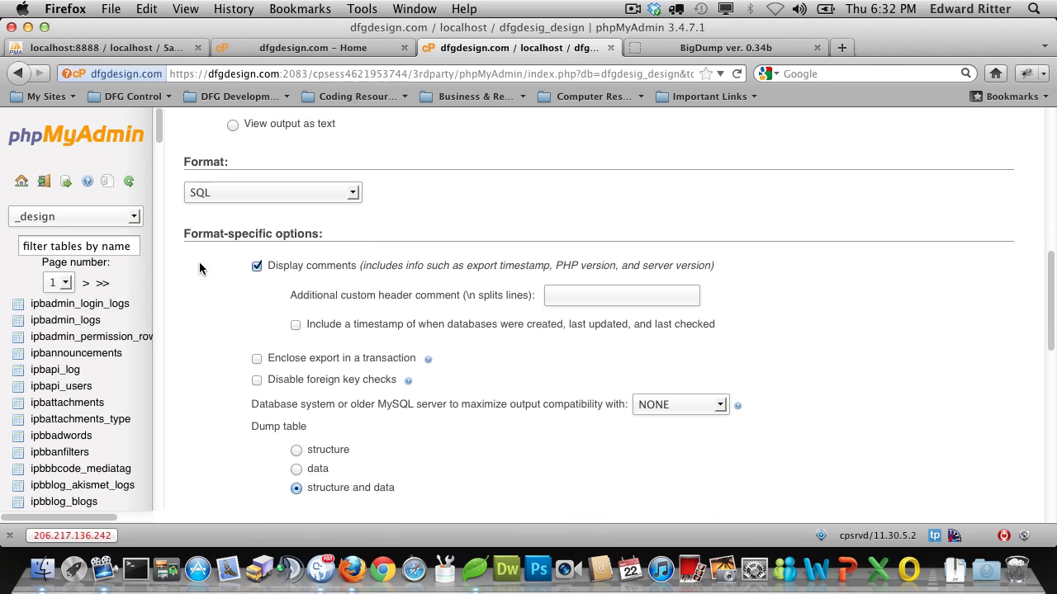
pyautogui.scroll(-2, 218, 318)
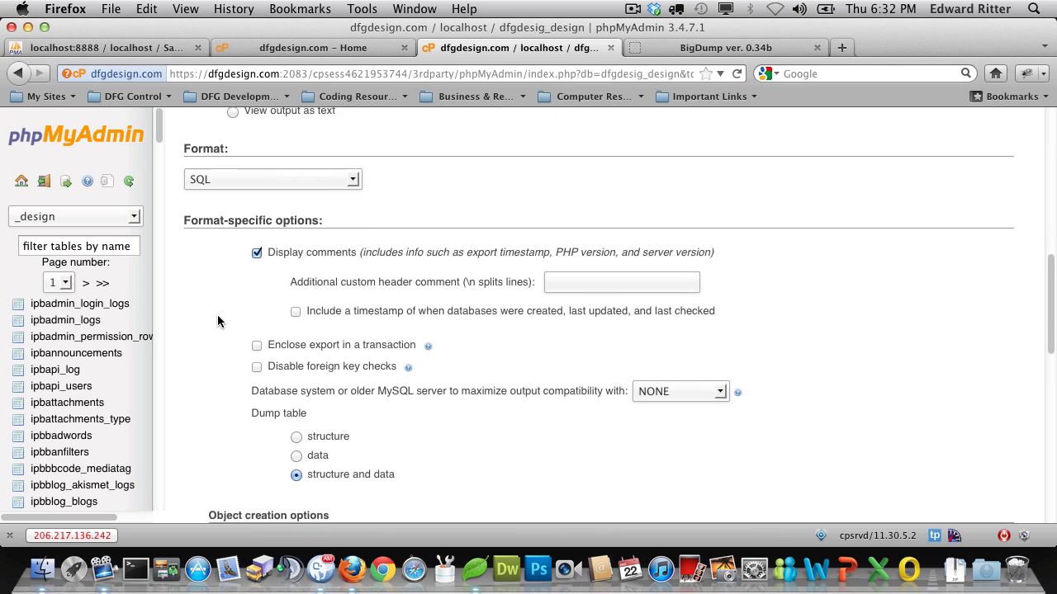
pyautogui.scroll(-4, 218, 320)
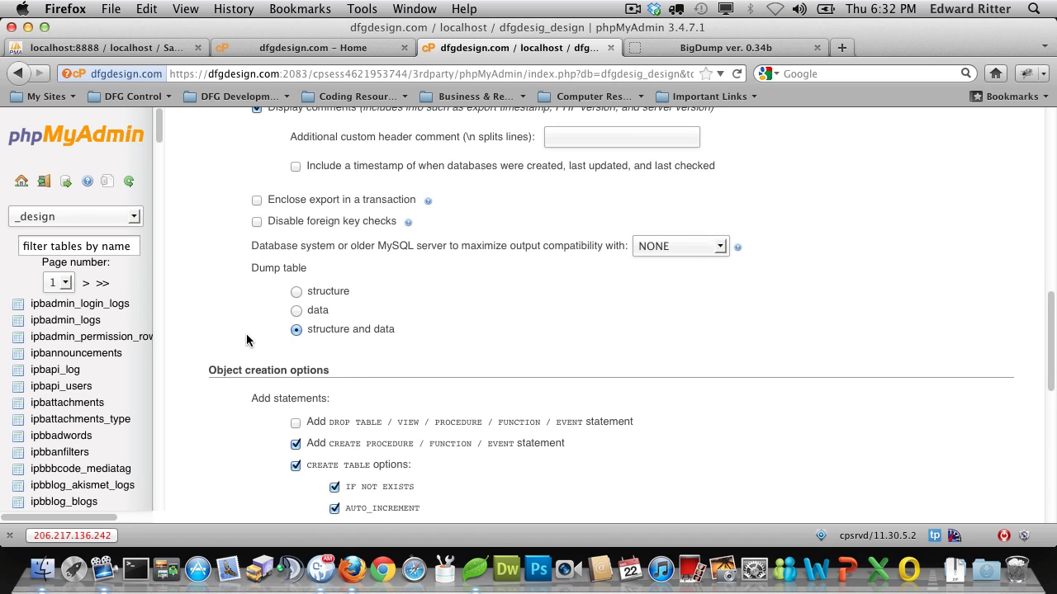
pyautogui.scroll(-2, 244, 338)
pyautogui.scroll(-1, 245, 338)
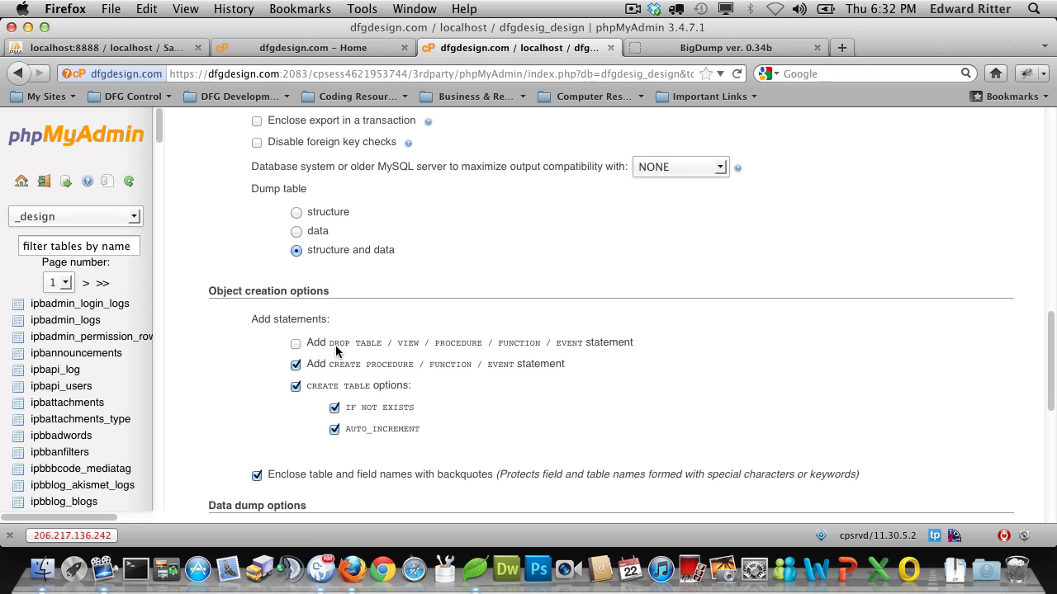
pyautogui.click(297, 364)
pyautogui.scroll(-3, 260, 366)
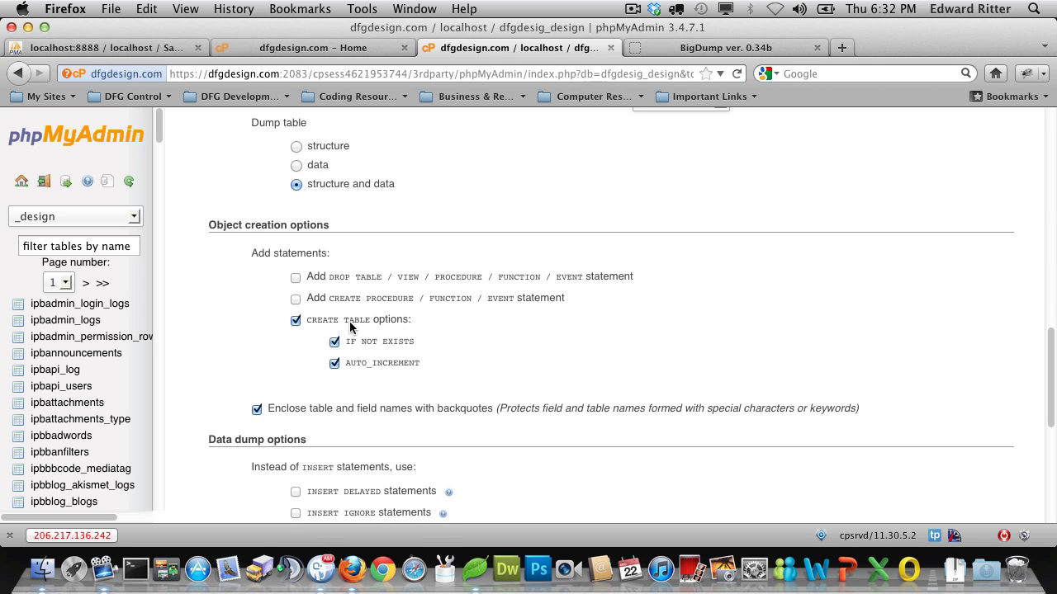
pyautogui.click(335, 343)
# Step: Set the export's data insertion syntax to "neither of the above" in the data dump options
pyautogui.scroll(-1, 239, 353)
pyautogui.scroll(-2, 247, 358)
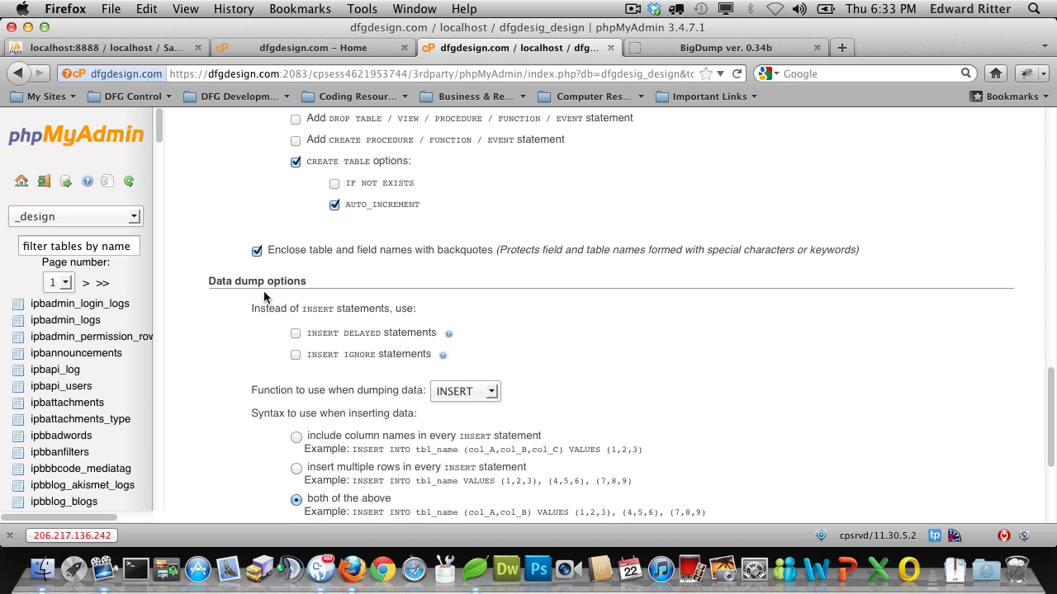
pyautogui.scroll(-1, 294, 347)
pyautogui.scroll(-1, 251, 341)
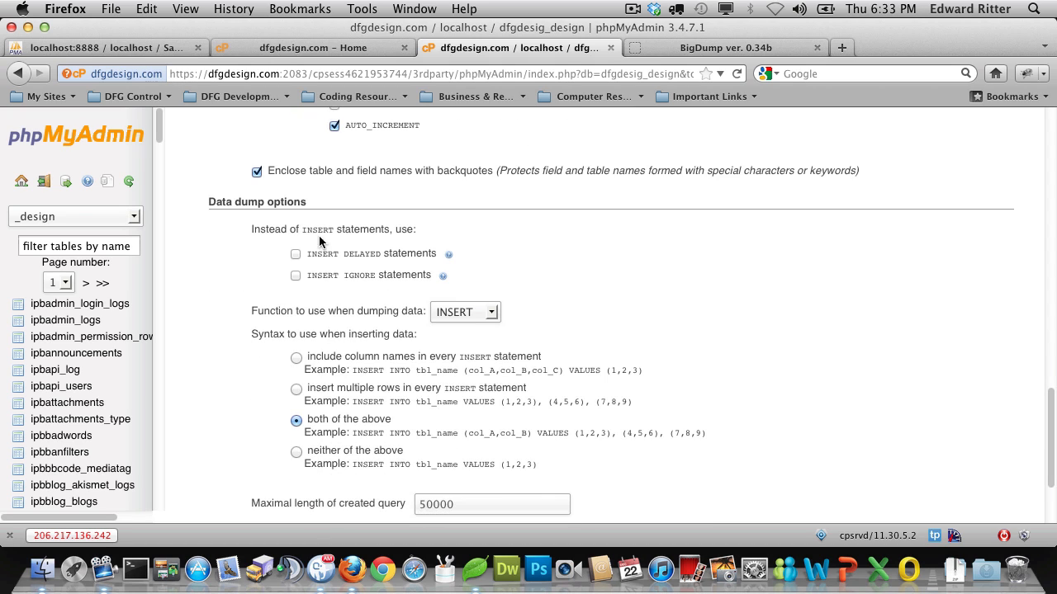
pyautogui.scroll(-2, 247, 312)
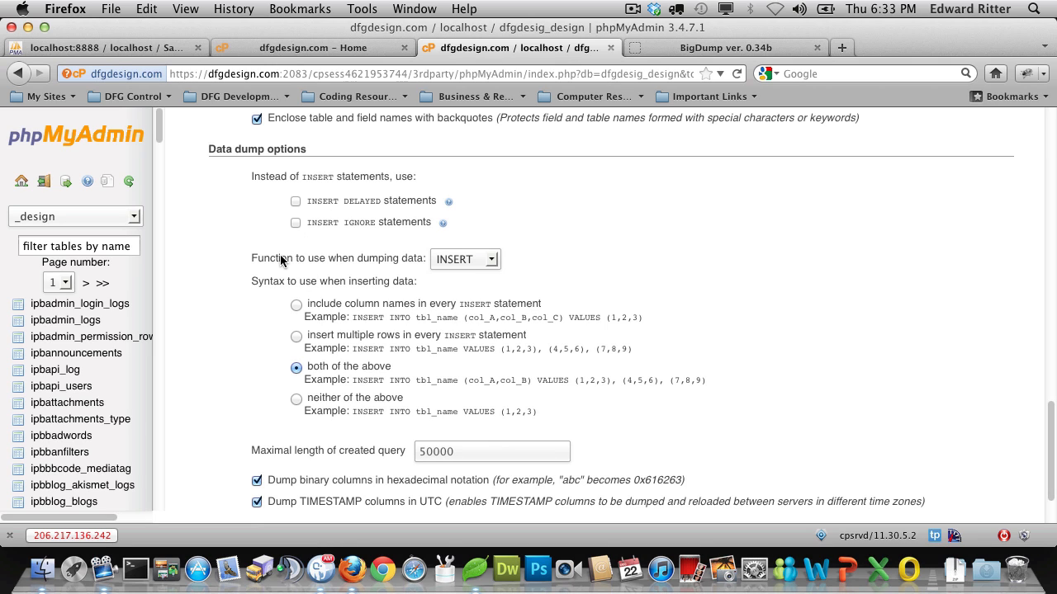
pyautogui.scroll(-1, 261, 284)
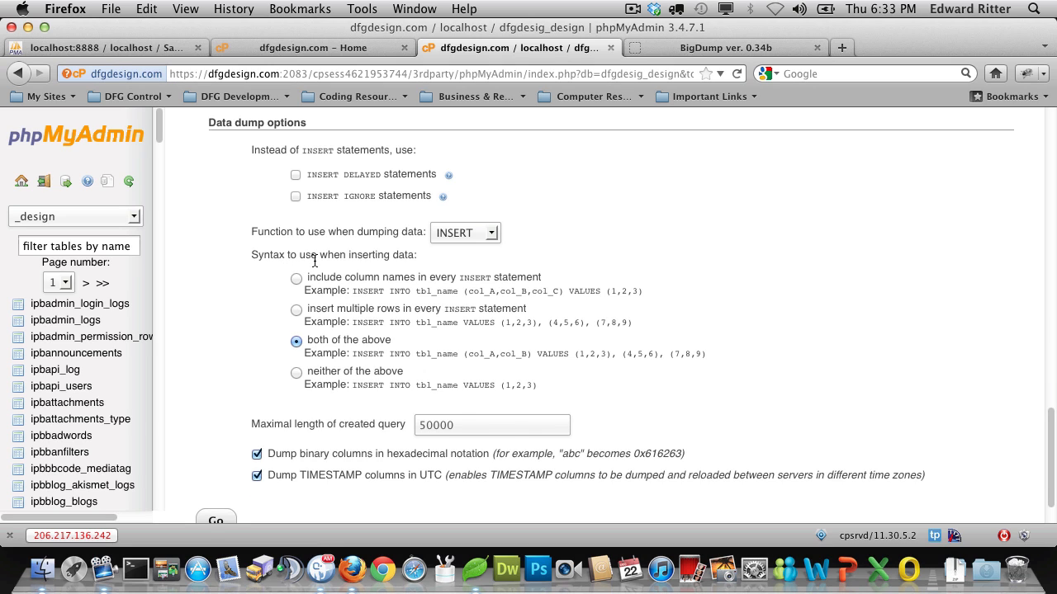
pyautogui.click(295, 373)
# Step: Run the export, save dfgdesig_design.sql to disk, and clear and close the download list
pyautogui.scroll(-2, 236, 385)
pyautogui.click(215, 461)
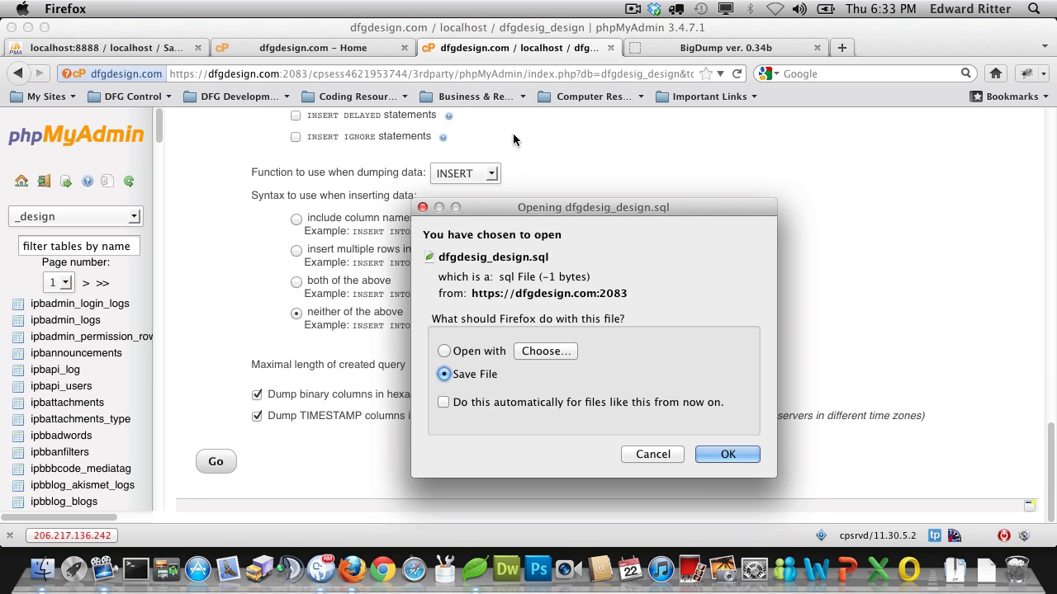
pyautogui.click(725, 454)
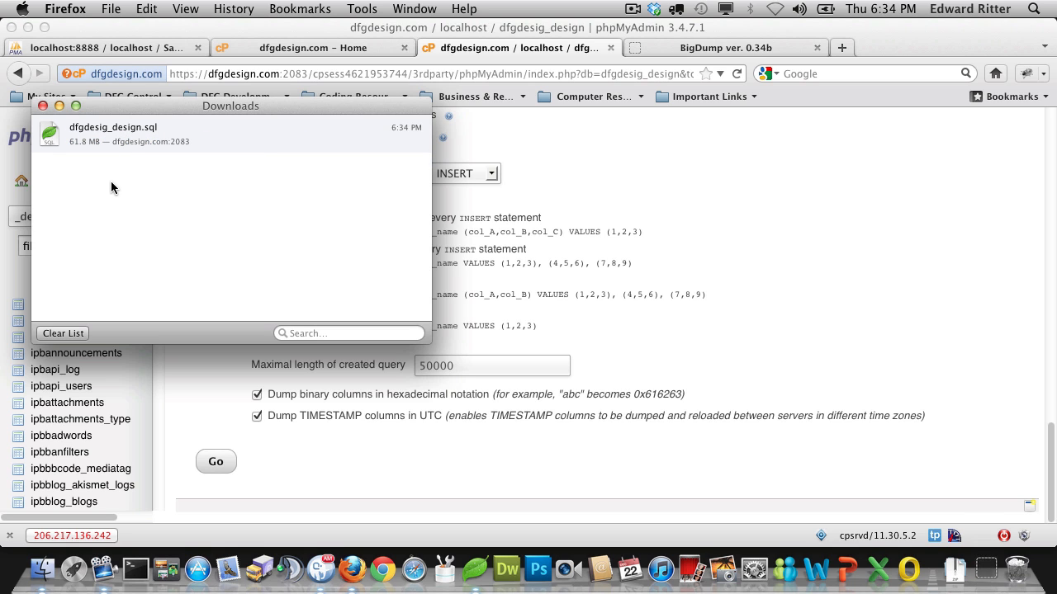
pyautogui.click(77, 334)
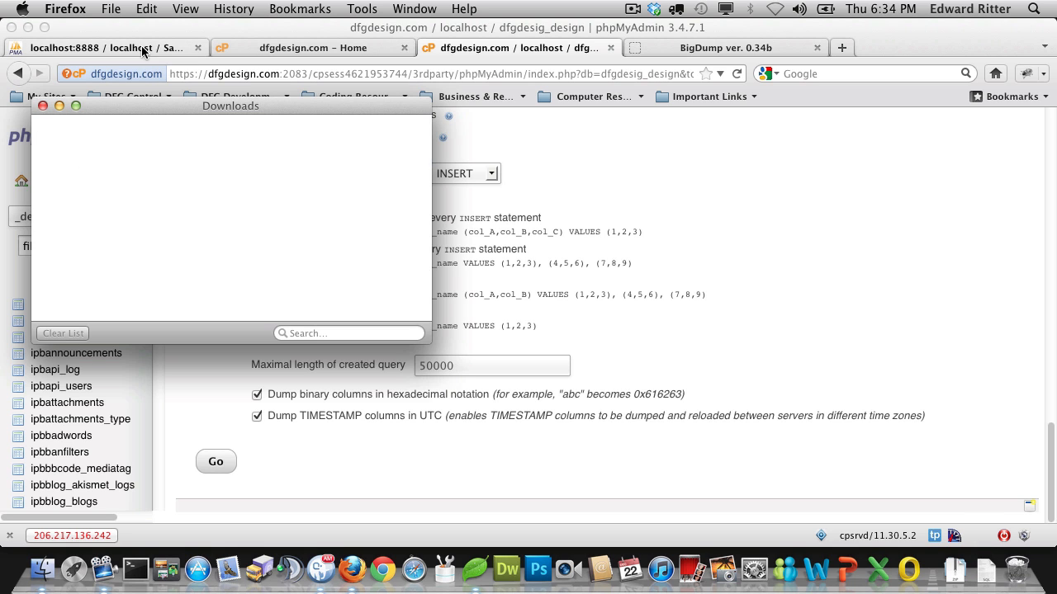
pyautogui.click(43, 106)
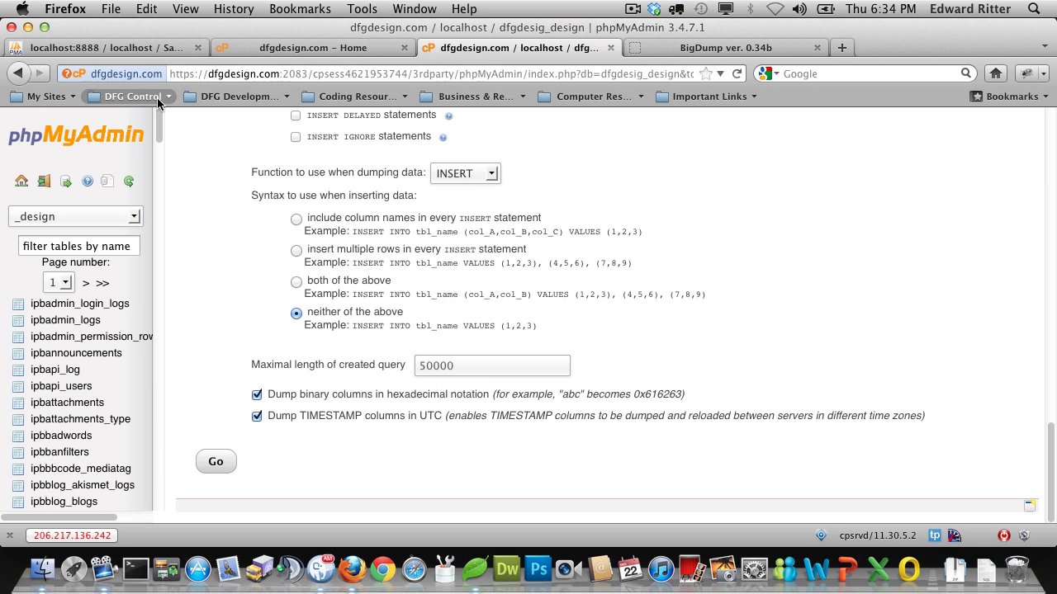
# Step: Close the remote phpMyAdmin and hosting control panel pages and return to the local Sample-Import database
pyautogui.click(610, 48)
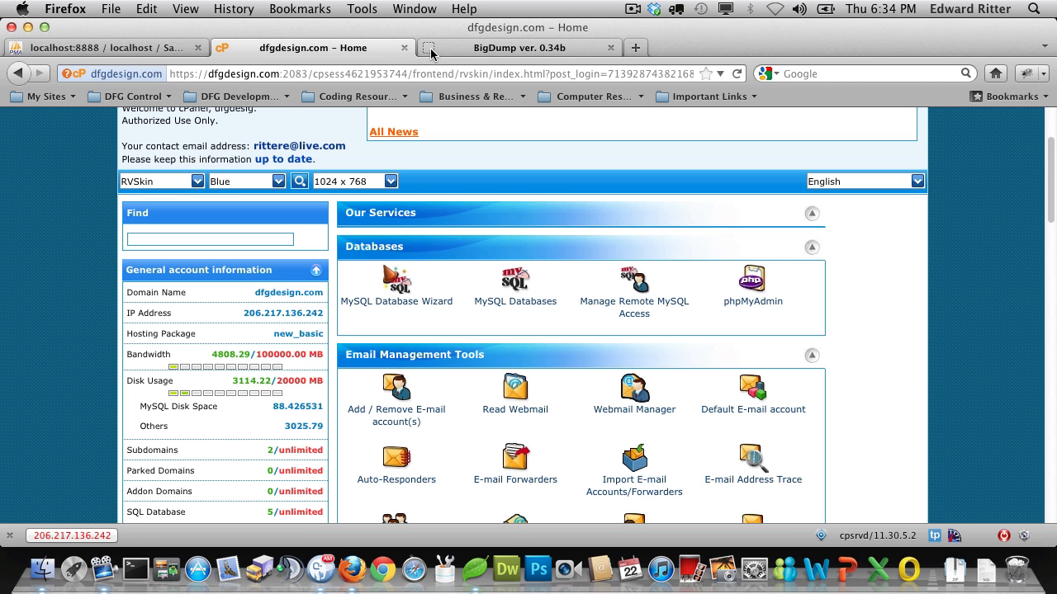
pyautogui.click(405, 48)
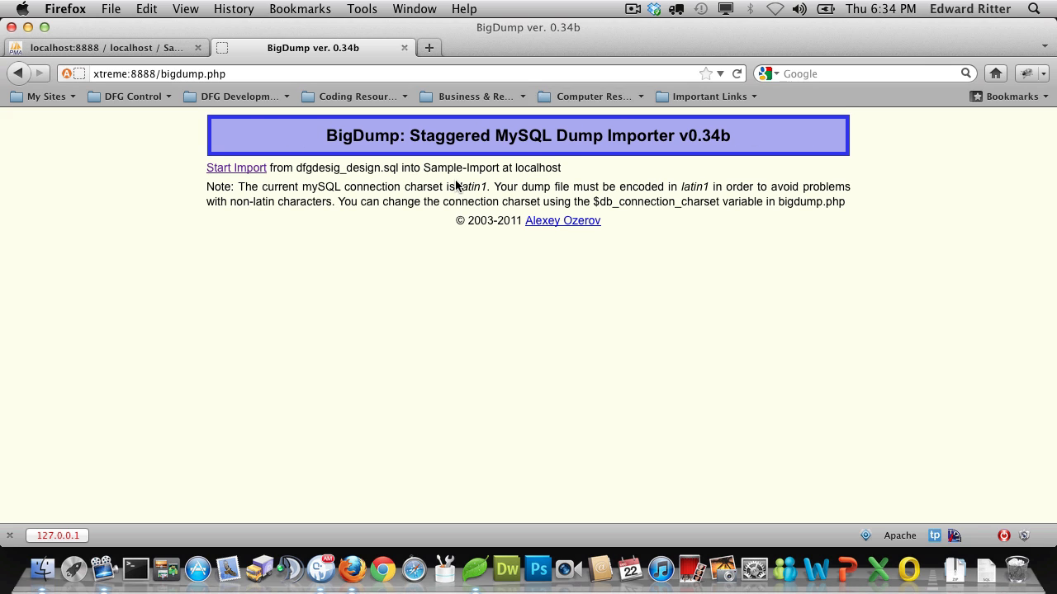
pyautogui.click(133, 49)
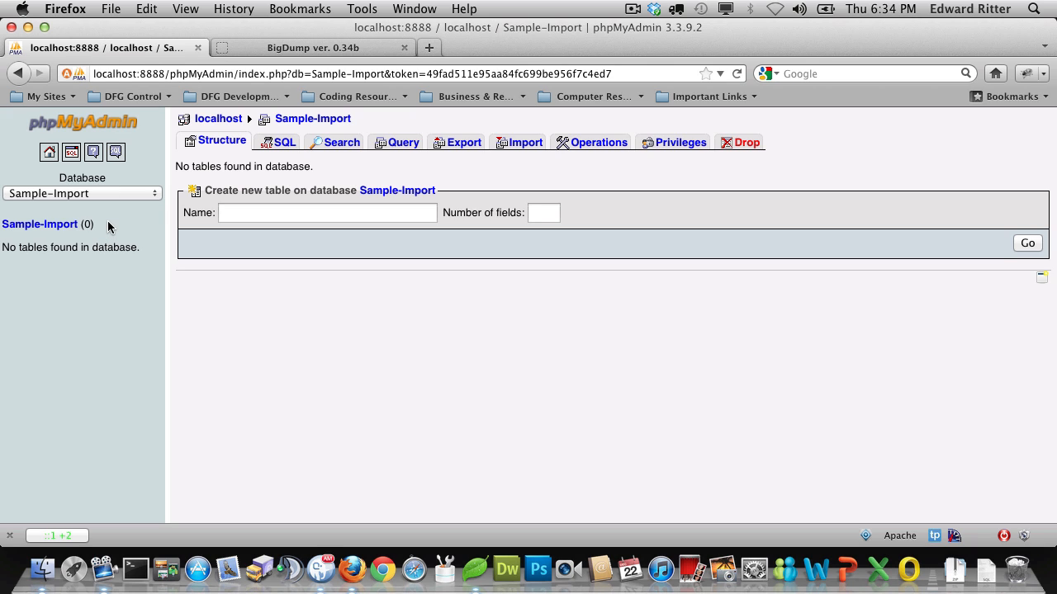
# Step: Try to import dfgdesig_design.sql from Downloads into the local Sample-Import database in SQL format
pyautogui.click(525, 143)
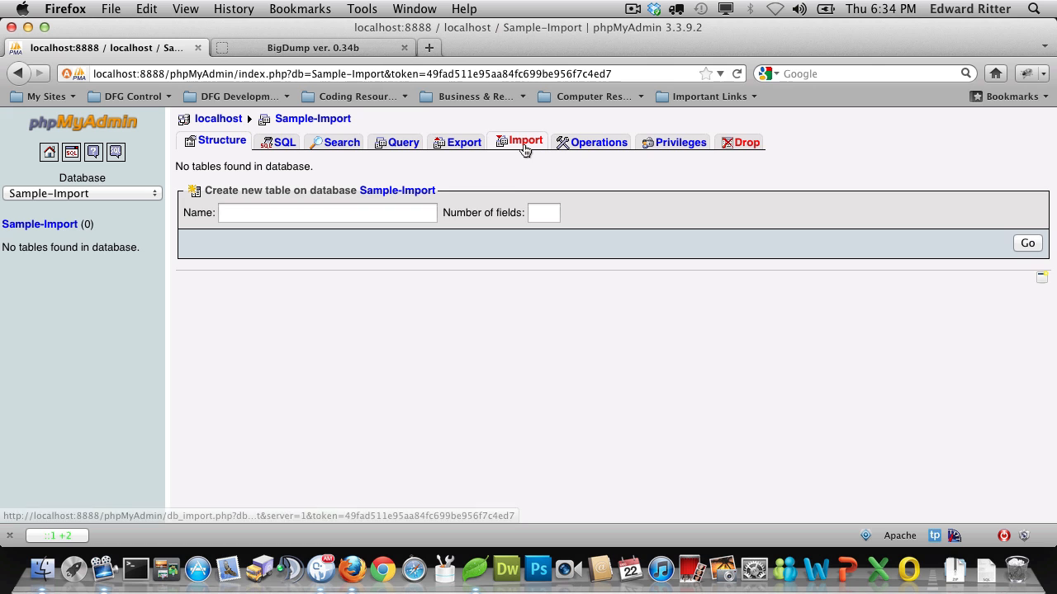
pyautogui.click(475, 195)
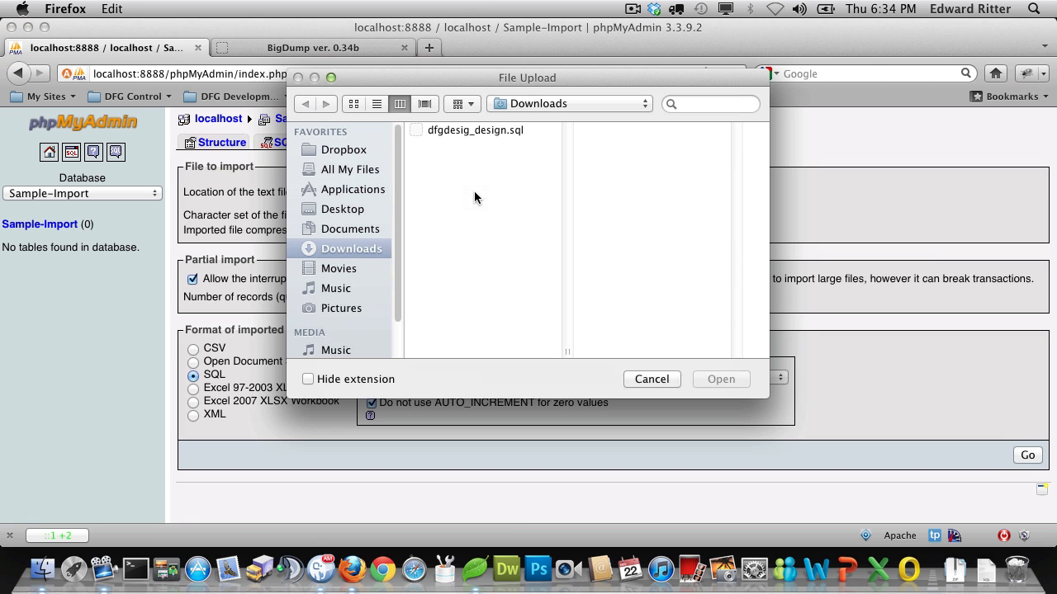
pyautogui.click(470, 130)
pyautogui.click(727, 380)
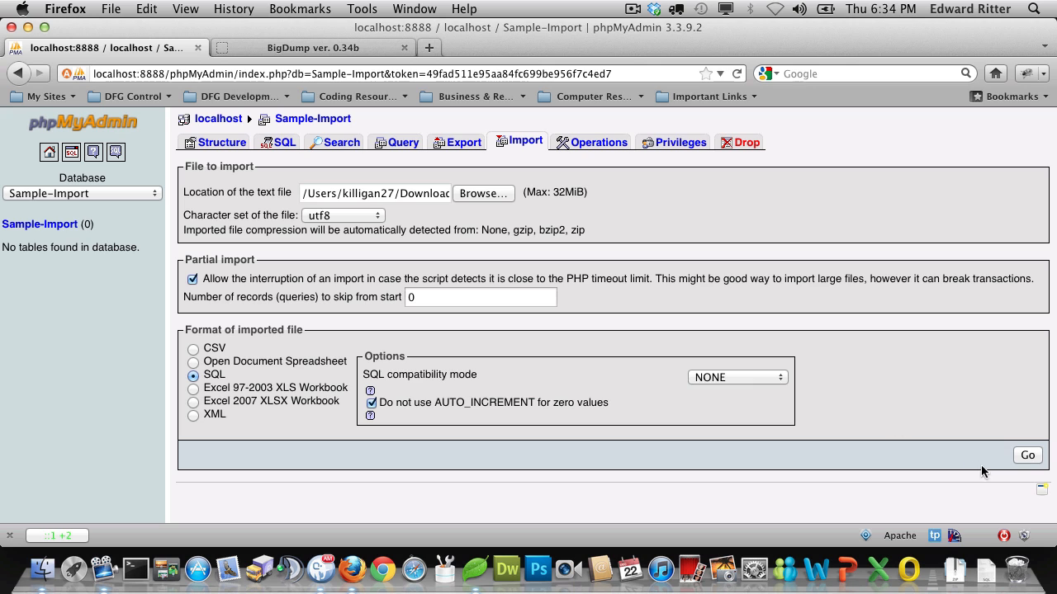
pyautogui.click(1028, 457)
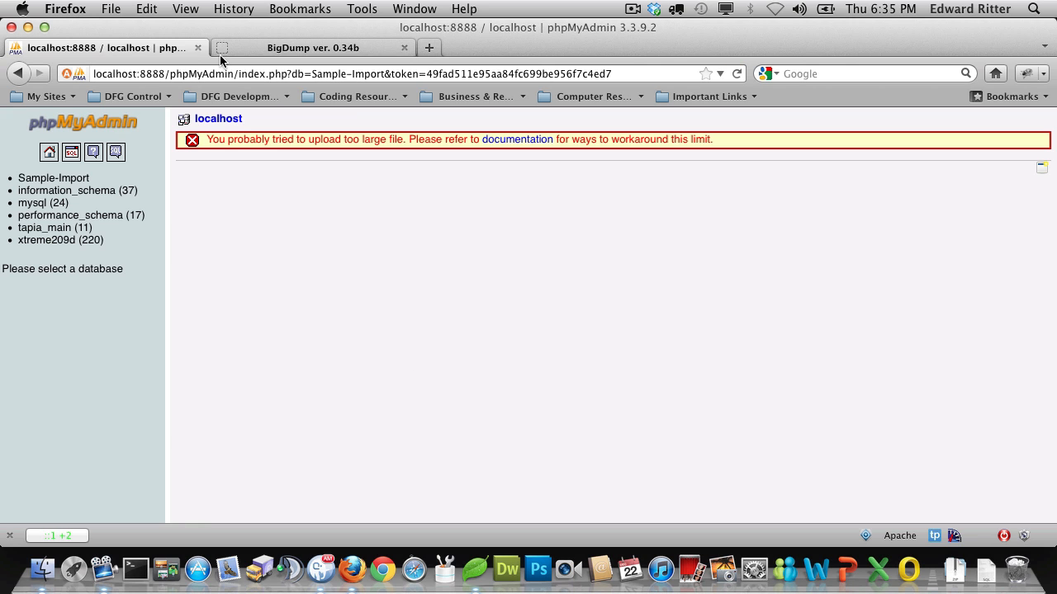
# Step: Read the message about the import attempt and reopen the Sample-Import database to check its tables
pyautogui.moveTo(237, 142); pyautogui.dragTo(705, 144)
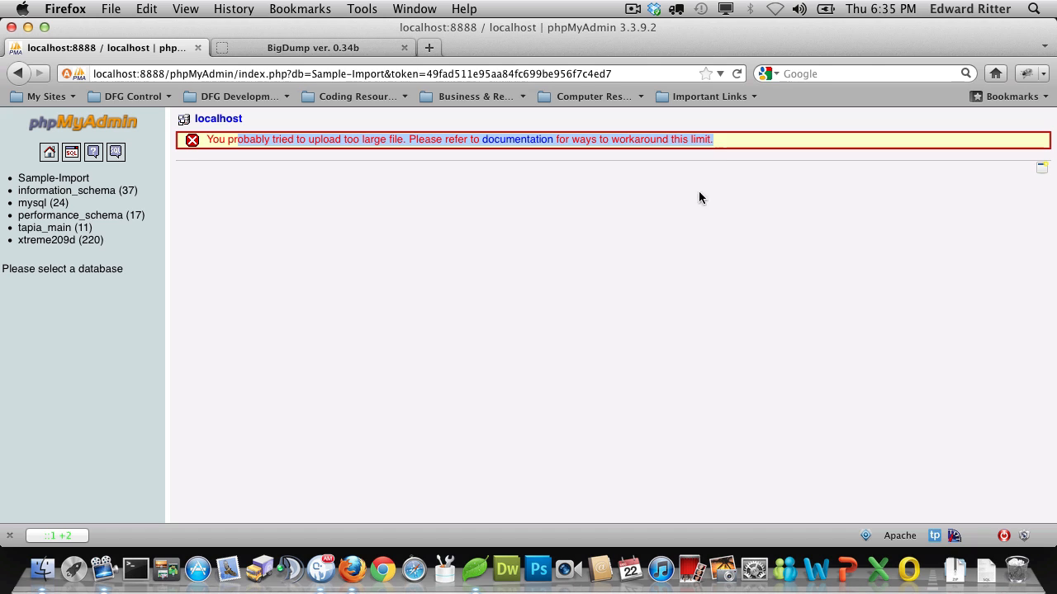
pyautogui.click(653, 243)
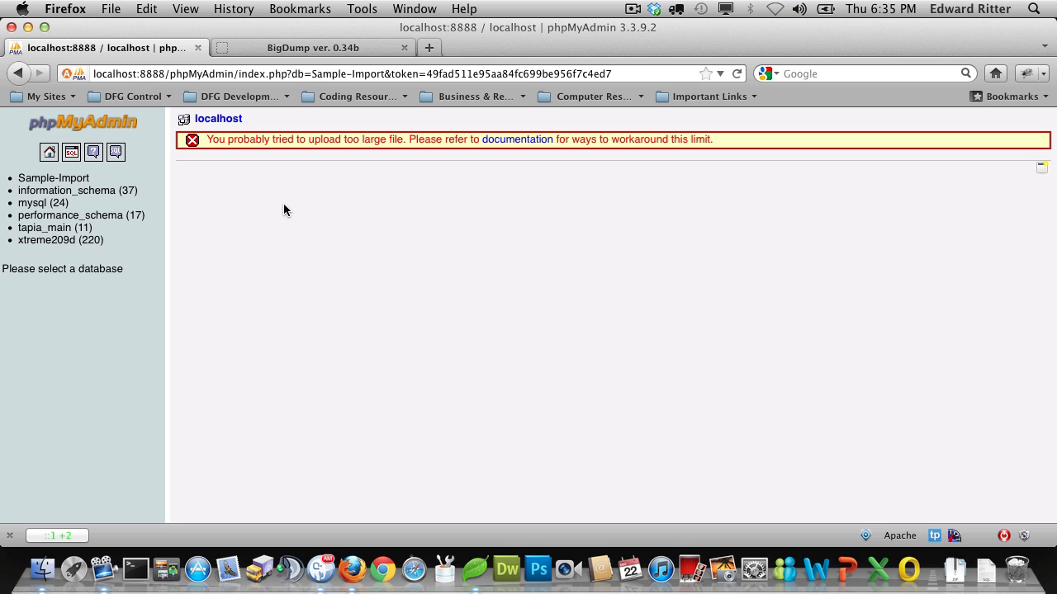
pyautogui.click(52, 179)
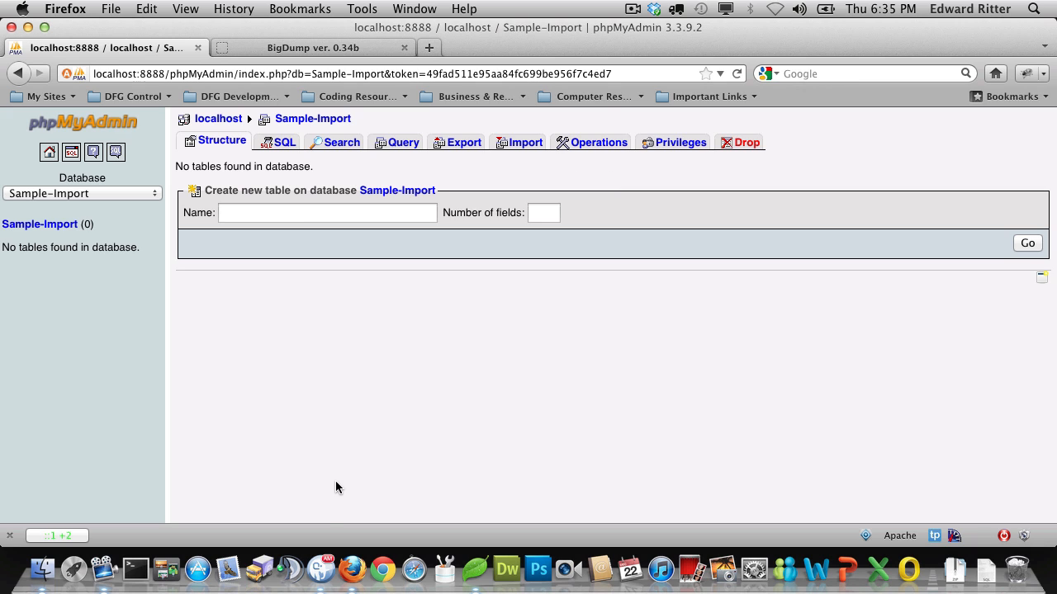
# Step: Copy dfgdesig_design.sql from the Downloads folder into Applications > MAMP > htdocs > xtreme209d in Finder
pyautogui.click(45, 569)
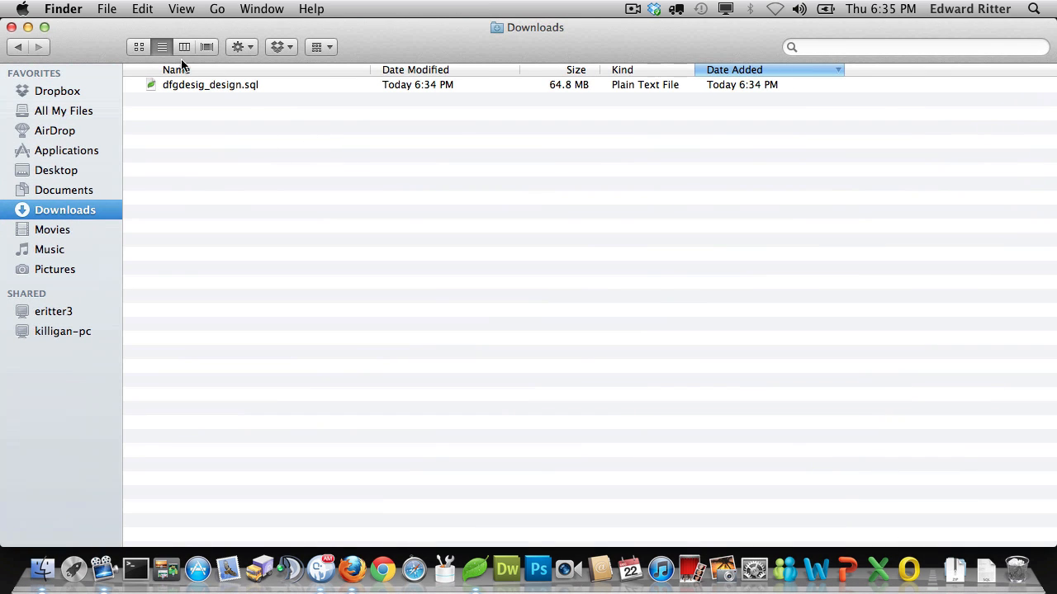
pyautogui.rightClick(206, 84)
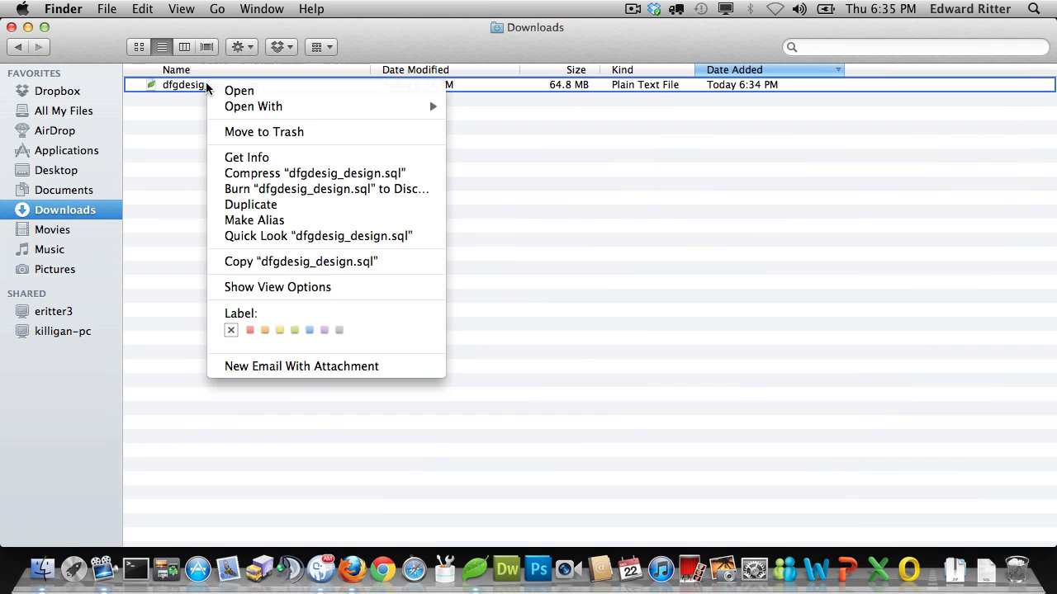
pyautogui.click(258, 263)
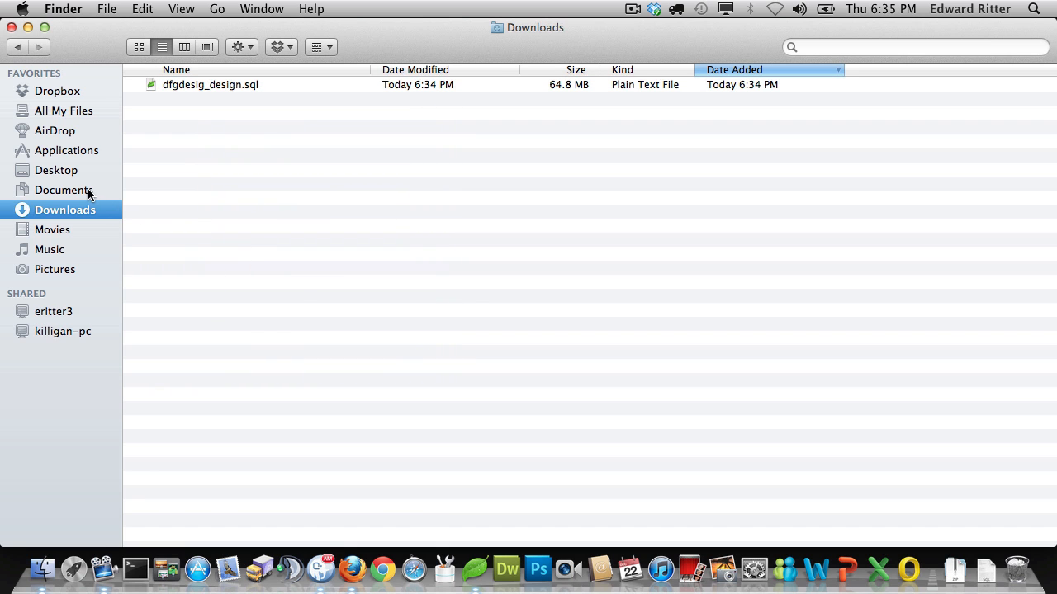
pyautogui.click(66, 150)
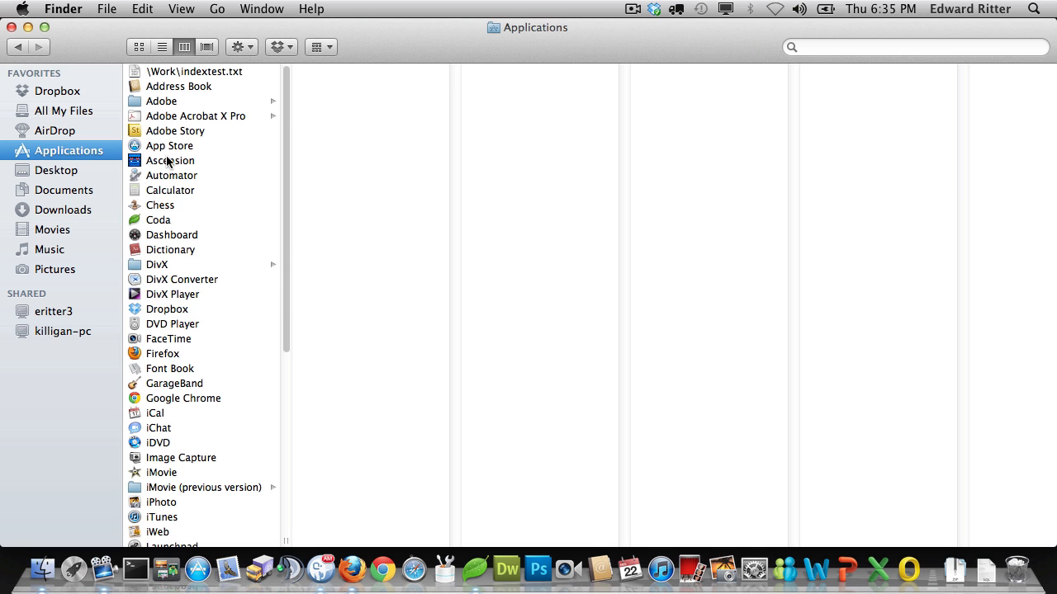
pyautogui.scroll(-5, 176, 462)
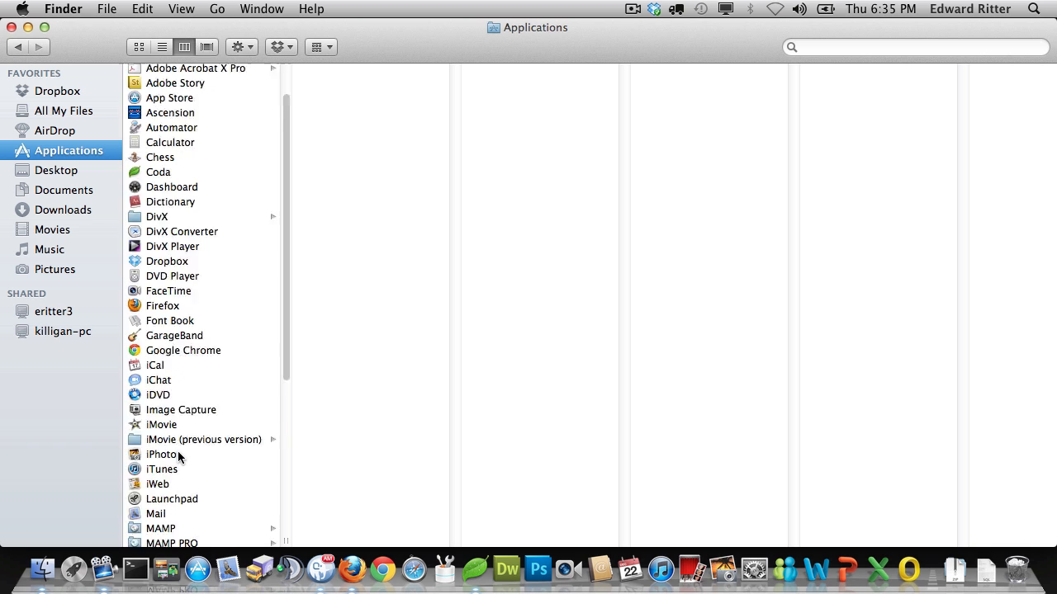
pyautogui.click(175, 436)
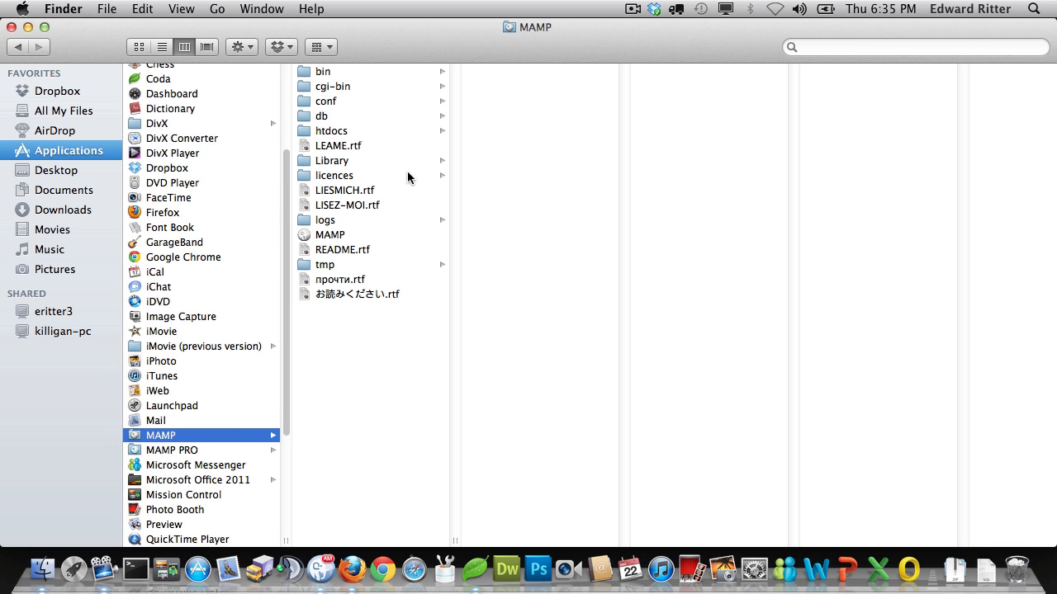
pyautogui.click(382, 132)
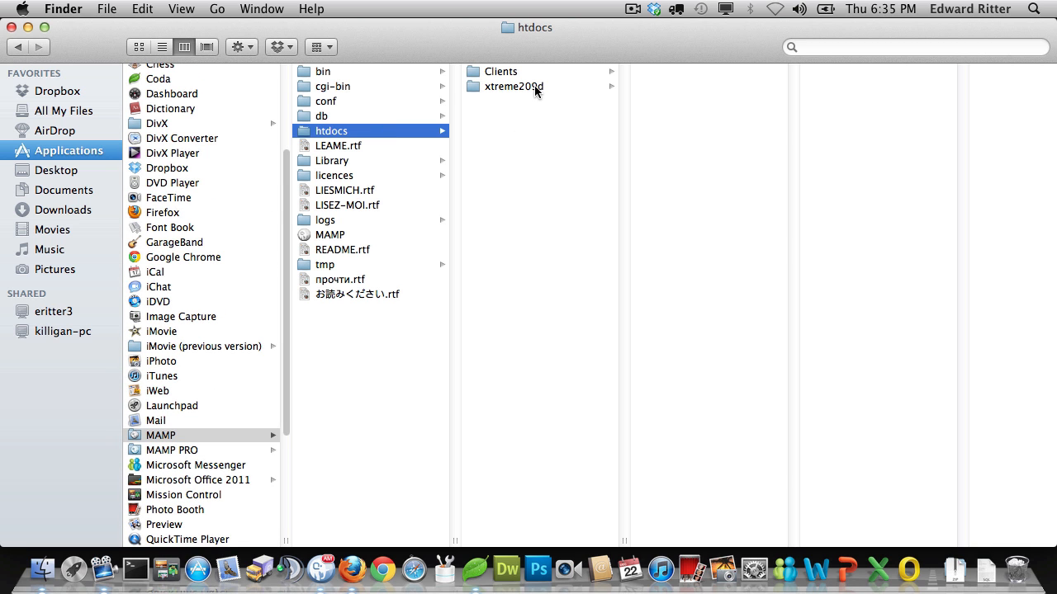
pyautogui.click(539, 90)
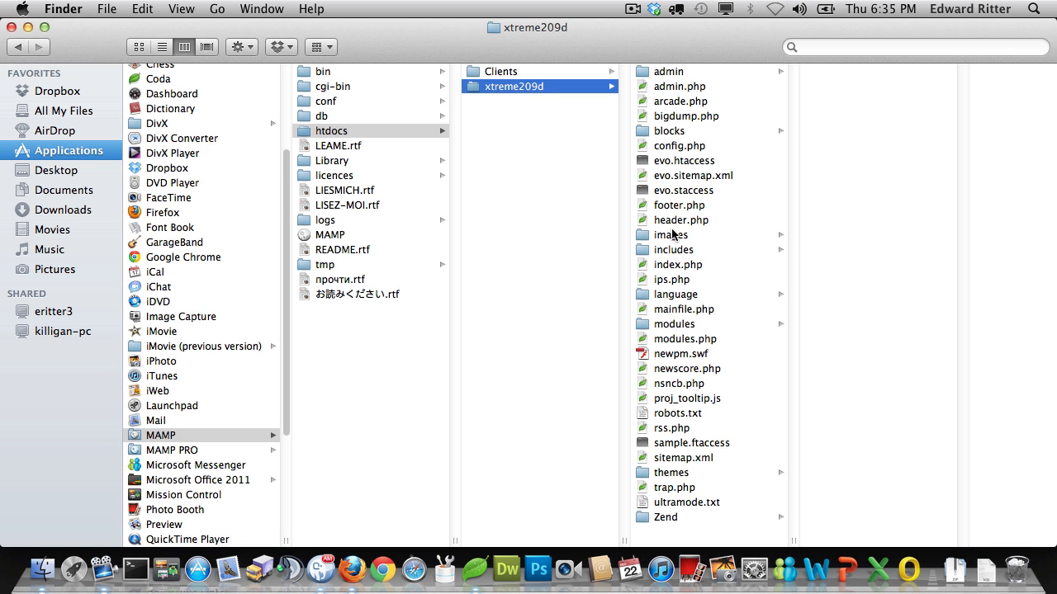
pyautogui.rightClick(670, 530)
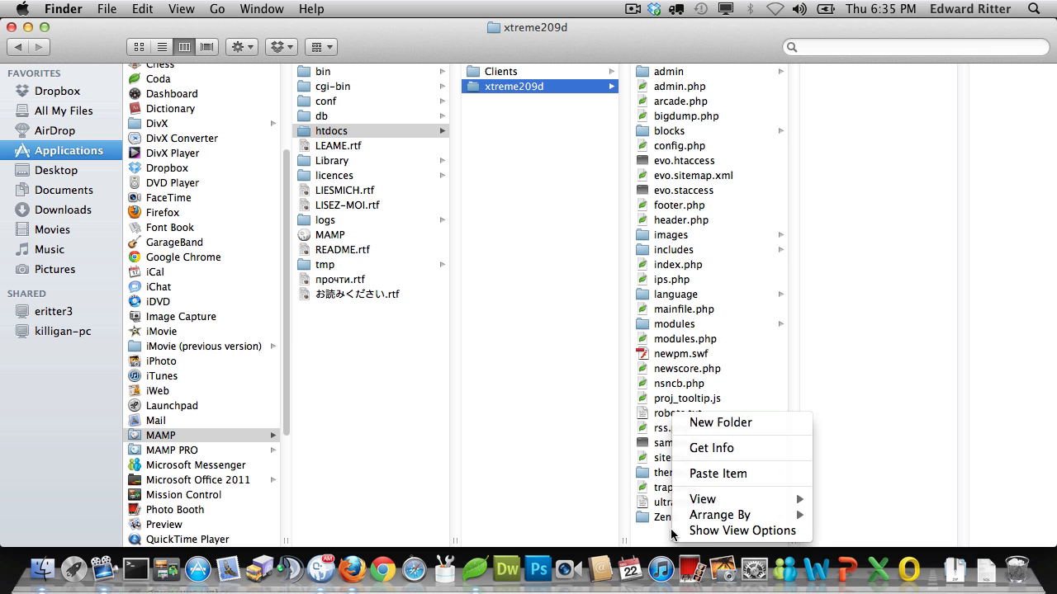
pyautogui.click(729, 475)
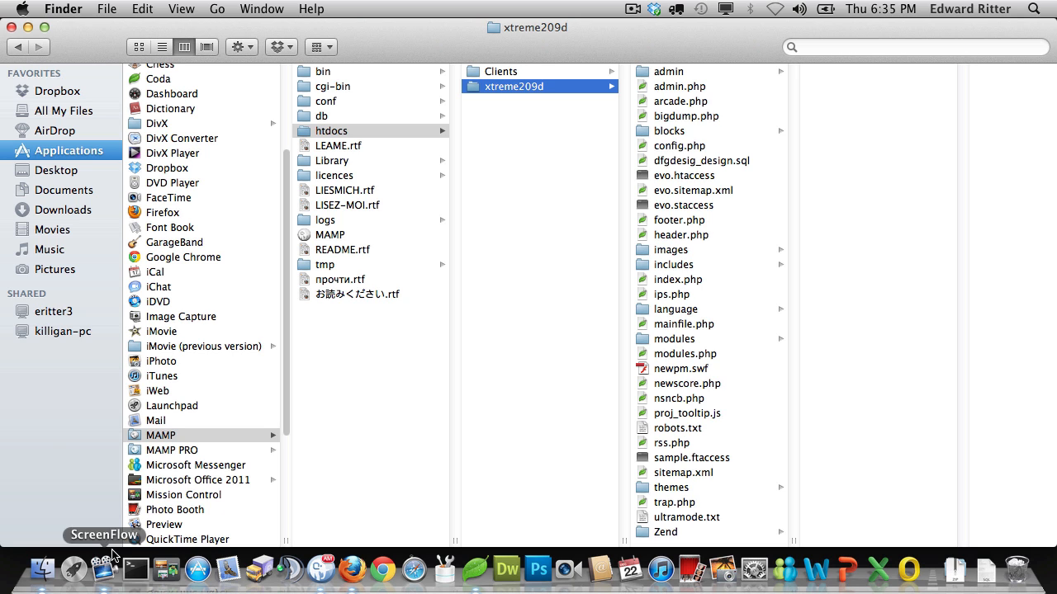
# Step: Switch to Coda, review the usage notes, database configuration and $filename setting in bigdump.php, and open dfgdesig_design.sql
pyautogui.click(477, 570)
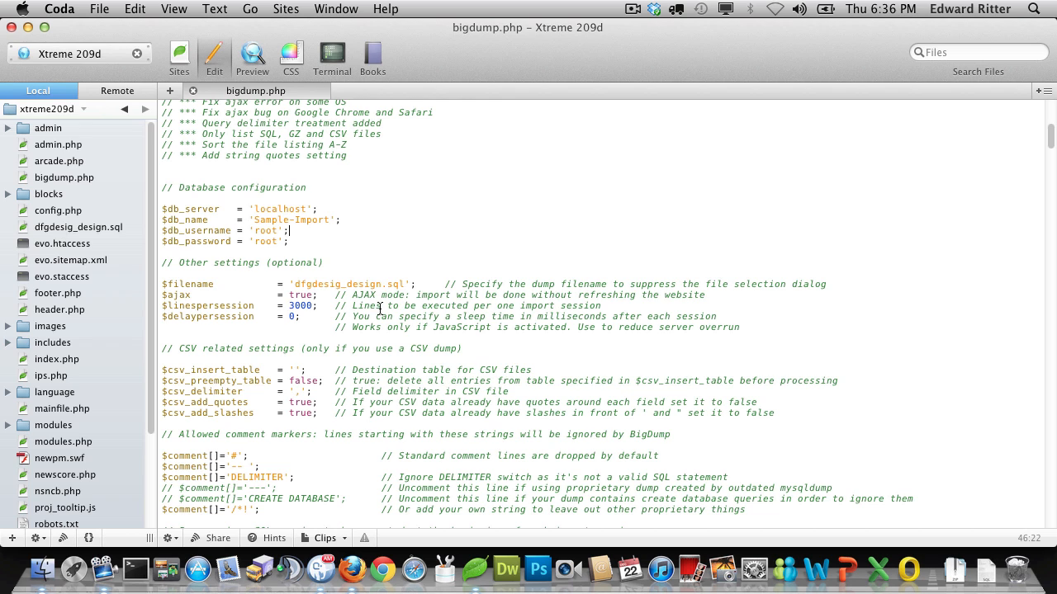
pyautogui.click(295, 285)
pyautogui.scroll(10, 432, 188)
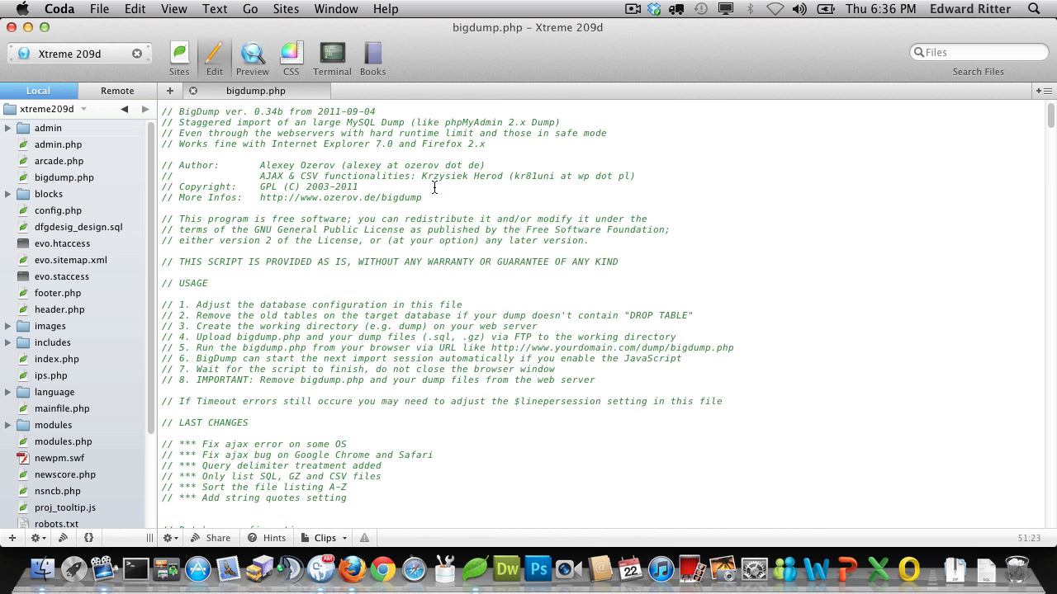
pyautogui.scroll(1, 347, 189)
pyautogui.scroll(-9, 267, 194)
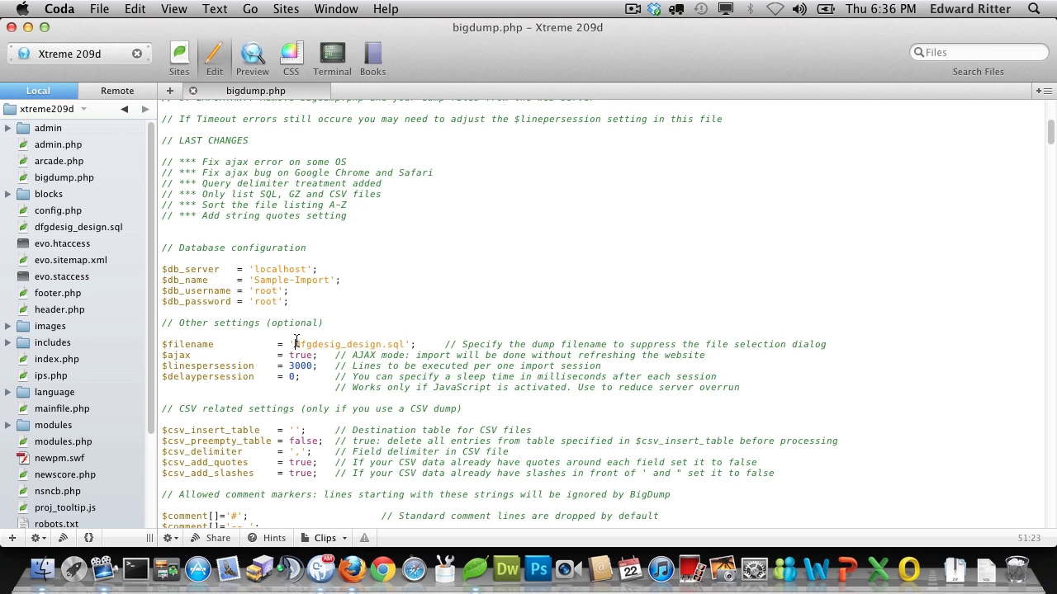
pyautogui.moveTo(296, 344); pyautogui.dragTo(403, 353)
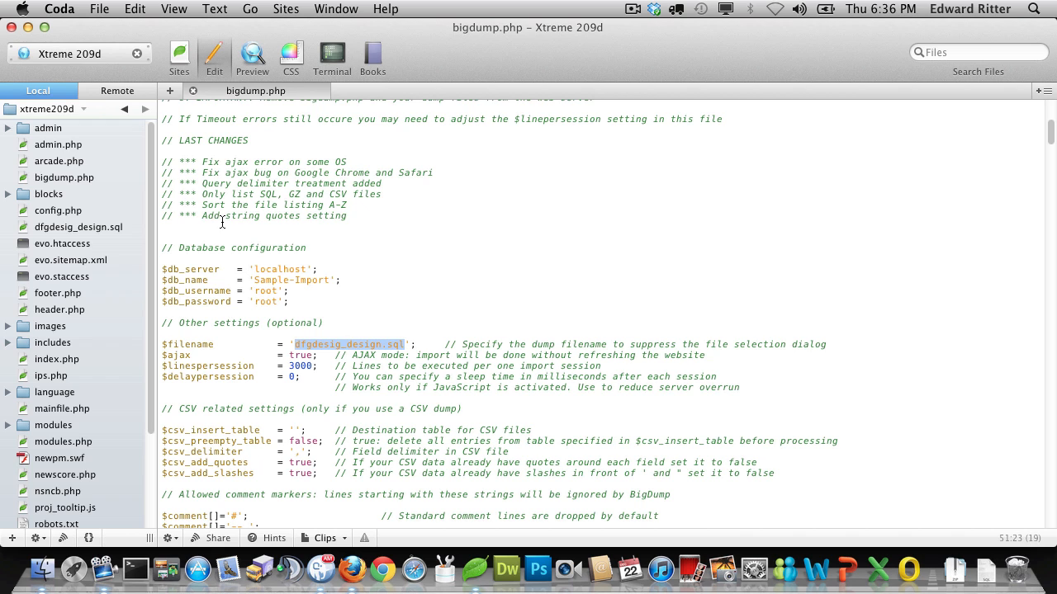
pyautogui.click(39, 229)
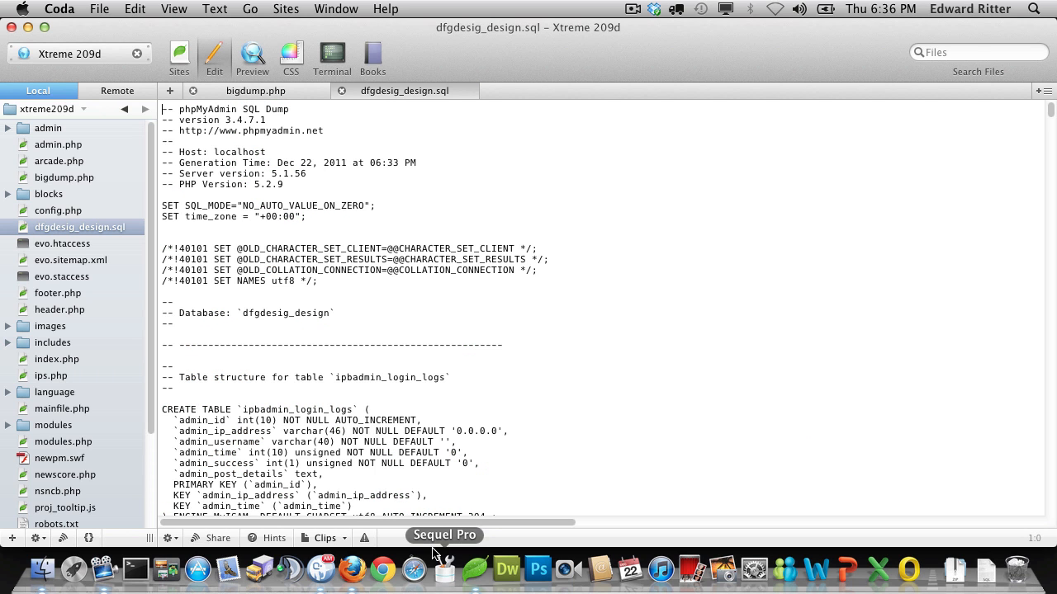
# Step: Return to Firefox, reload the BigDump page and run the import of dfgdesig_design.sql into Sample-Import through to the end
pyautogui.click(353, 569)
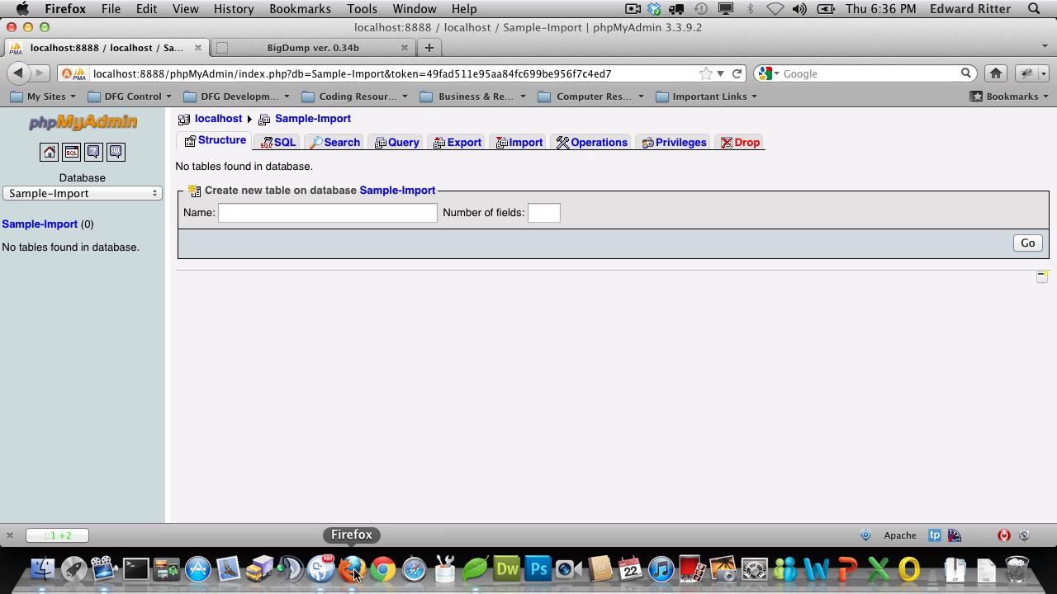
pyautogui.click(337, 48)
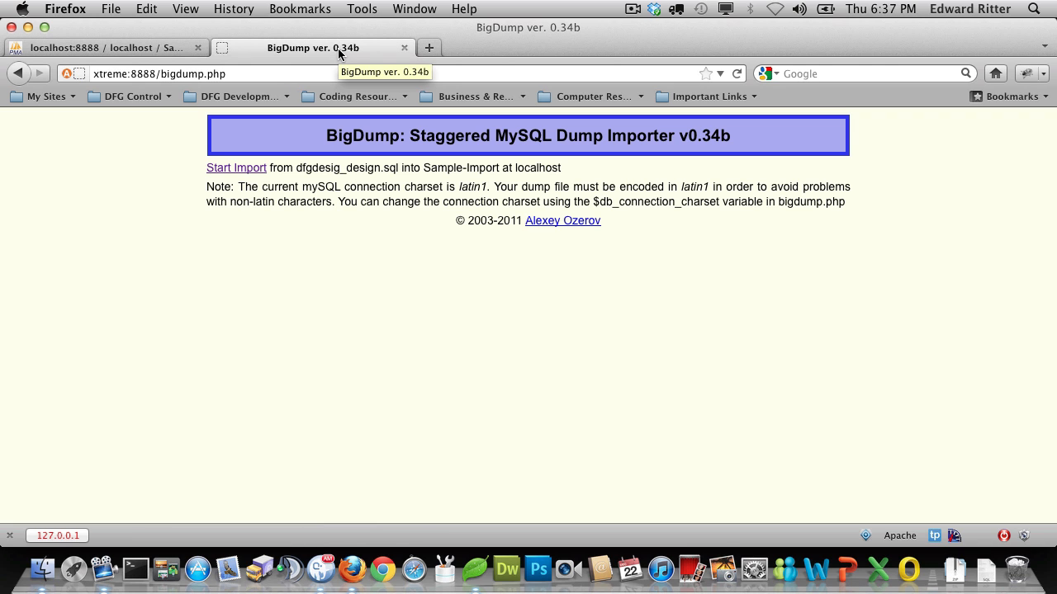
pyautogui.click(737, 74)
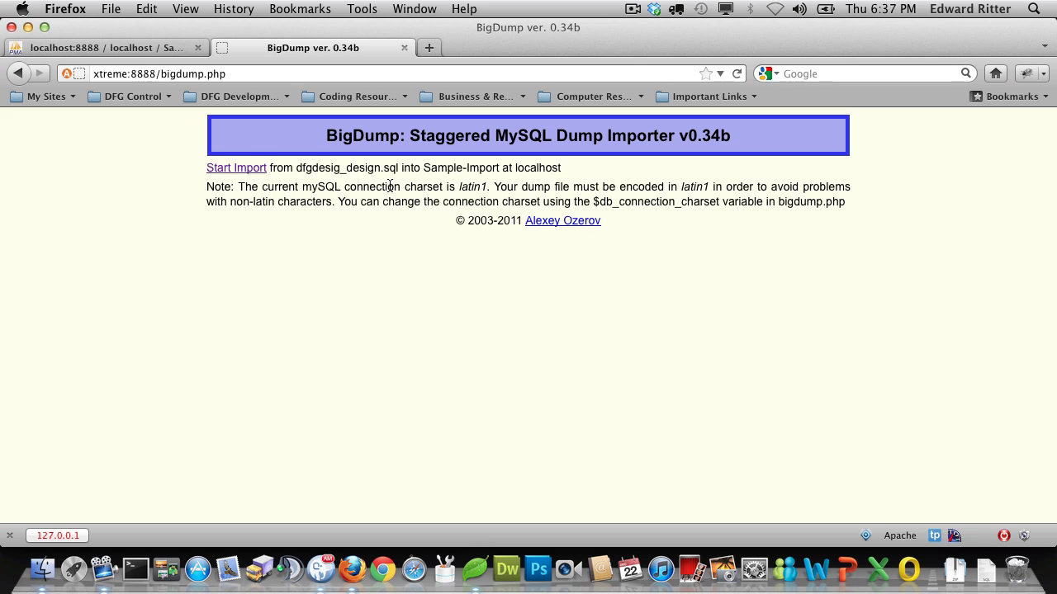
pyautogui.click(228, 169)
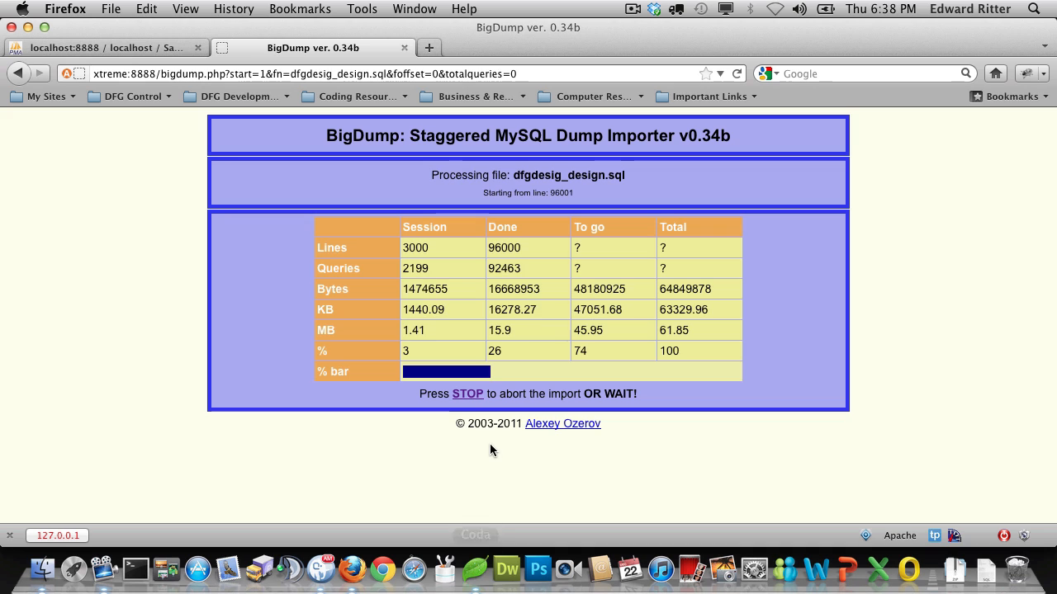
pyautogui.click(475, 570)
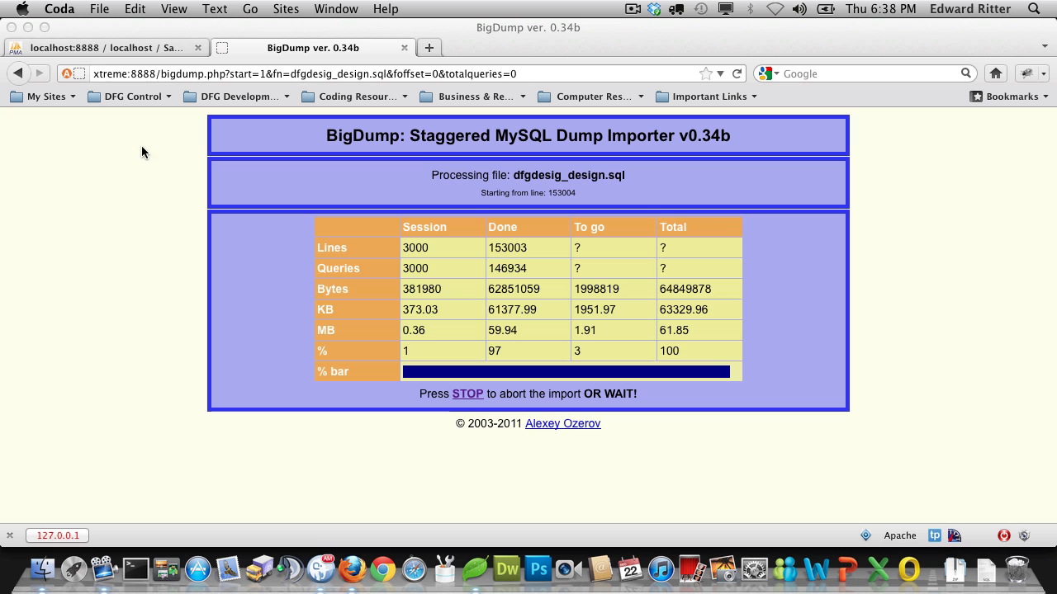
pyautogui.click(83, 36)
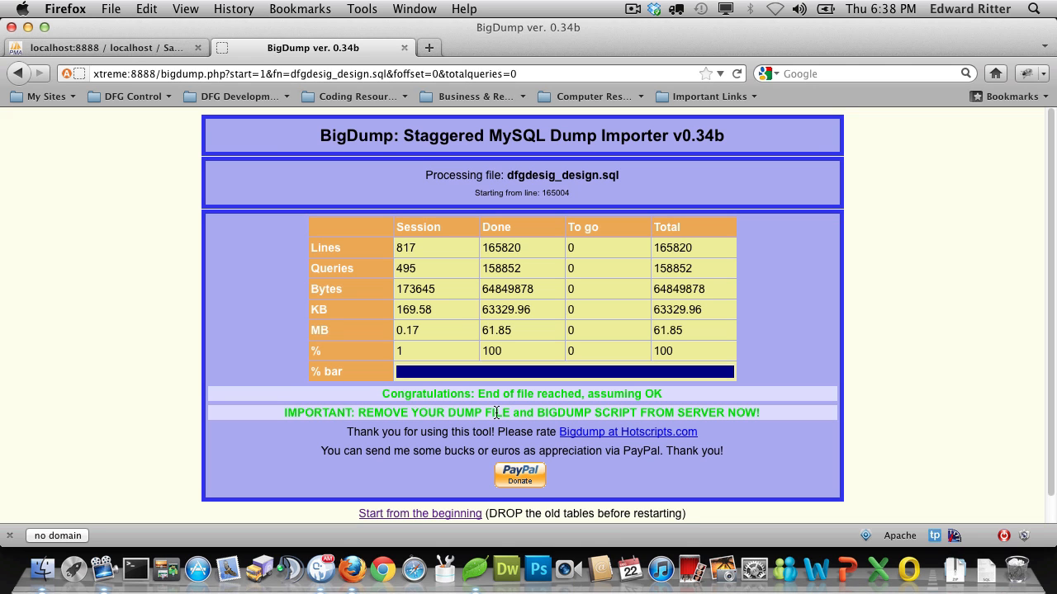
# Step: Reopen the Sample-Import database in phpMyAdmin and look through its list of imported tables
pyautogui.click(176, 51)
pyautogui.click(62, 227)
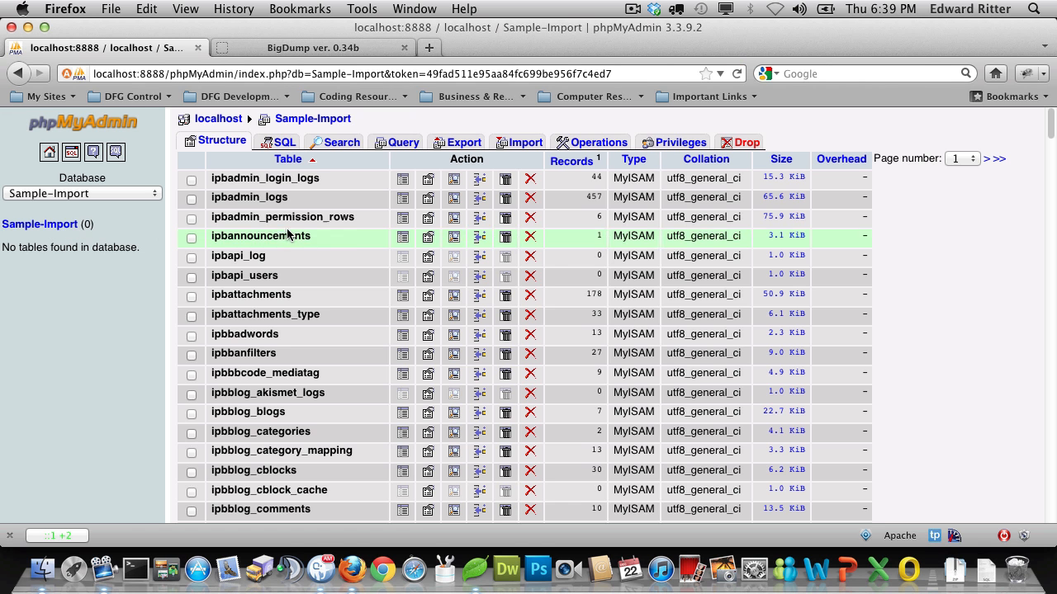
pyautogui.scroll(-8, 324, 227)
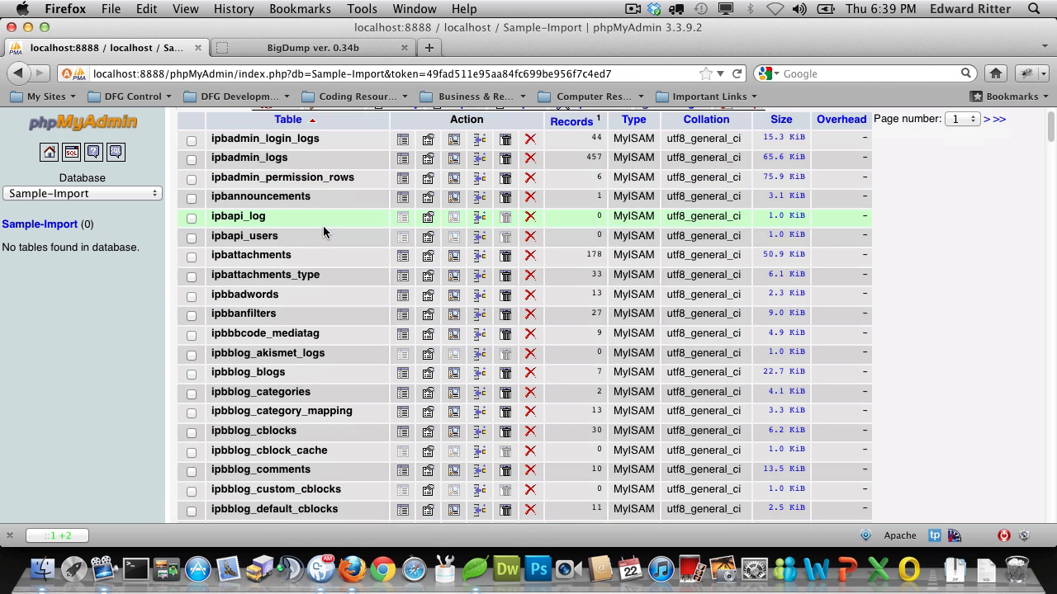
pyautogui.scroll(-6, 323, 231)
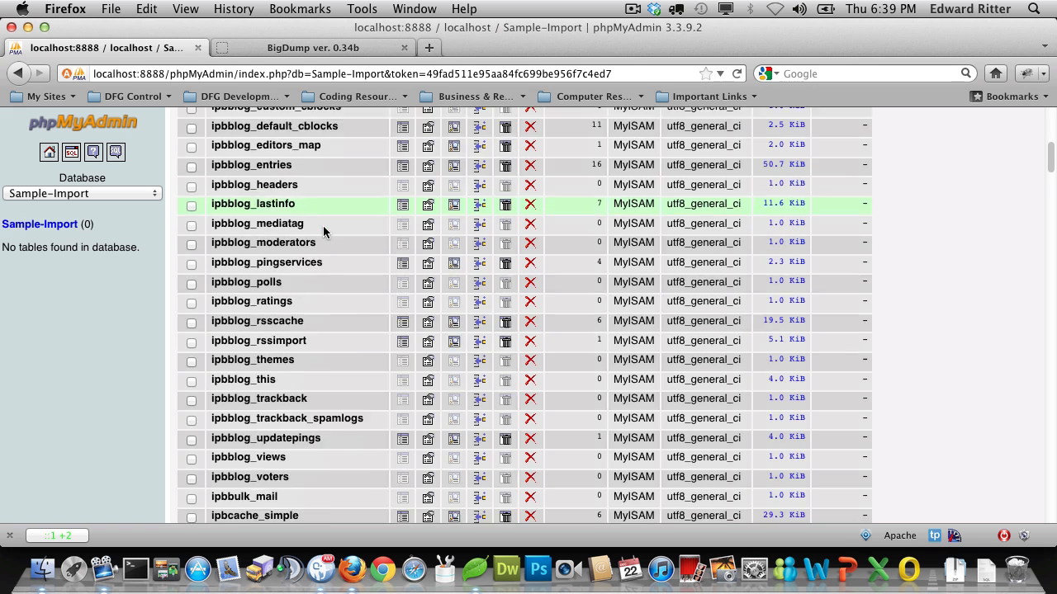
pyautogui.scroll(8, 323, 231)
pyautogui.scroll(7, 323, 232)
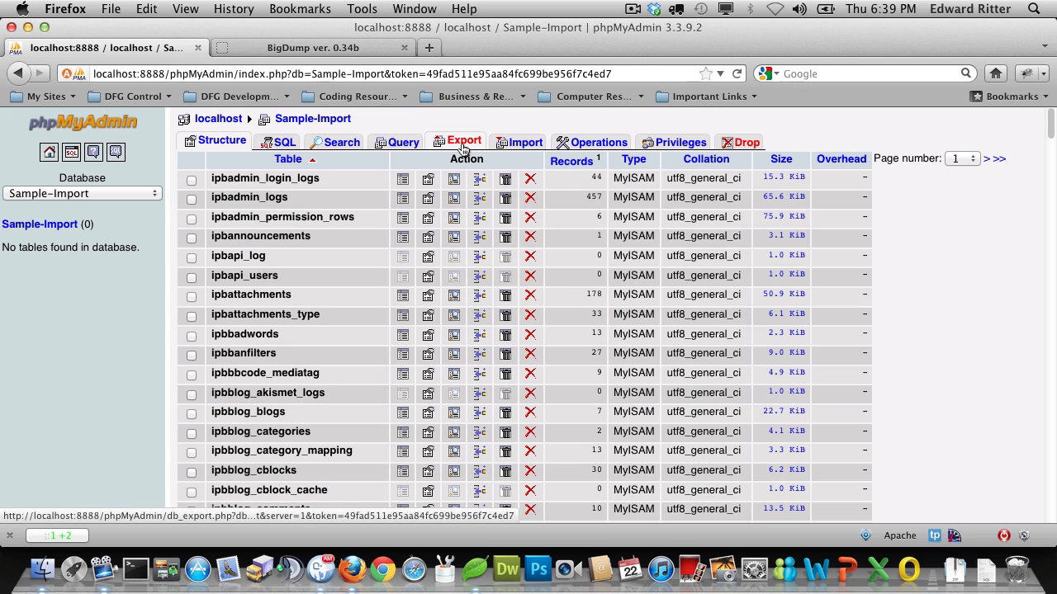
pyautogui.scroll(-2, 465, 145)
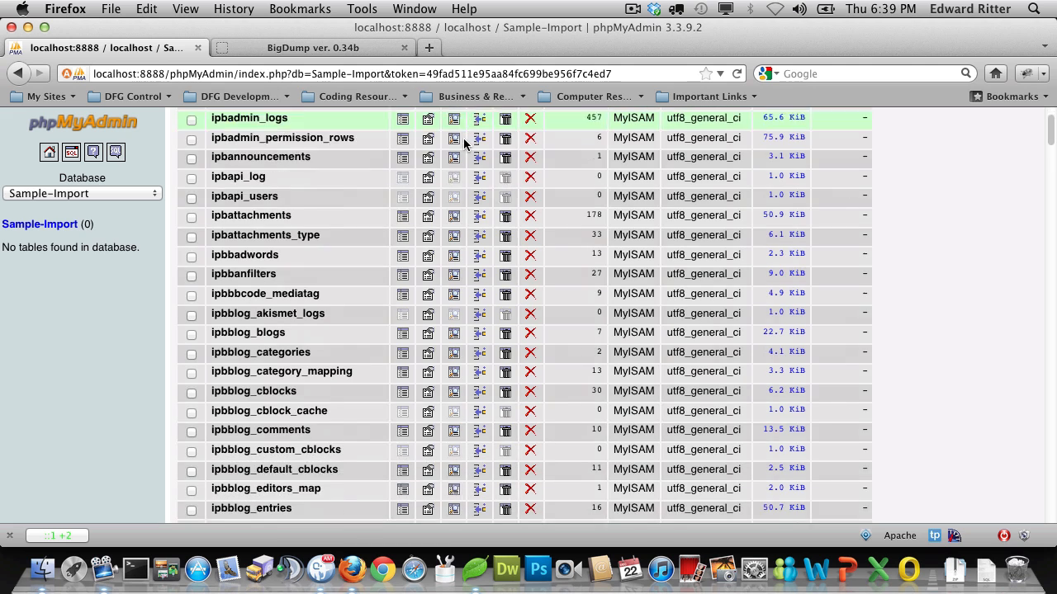
pyautogui.scroll(2, 466, 146)
# Step: Export the Sample-Import database in SQL format as an uncompressed file, save Sample-Import.sql to disk and minimise the download list
pyautogui.click(464, 144)
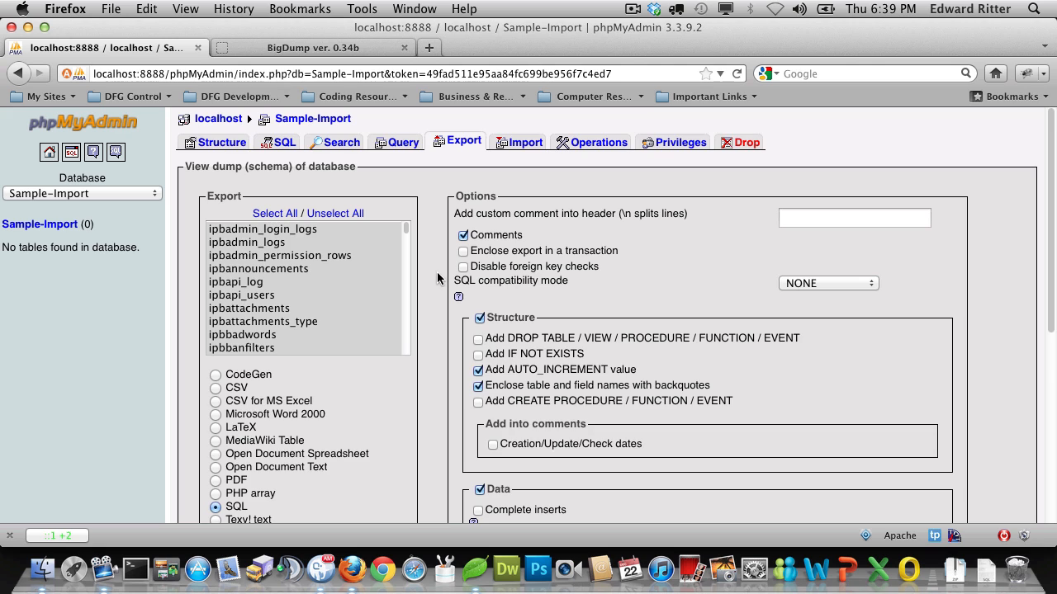
pyautogui.scroll(-3, 437, 272)
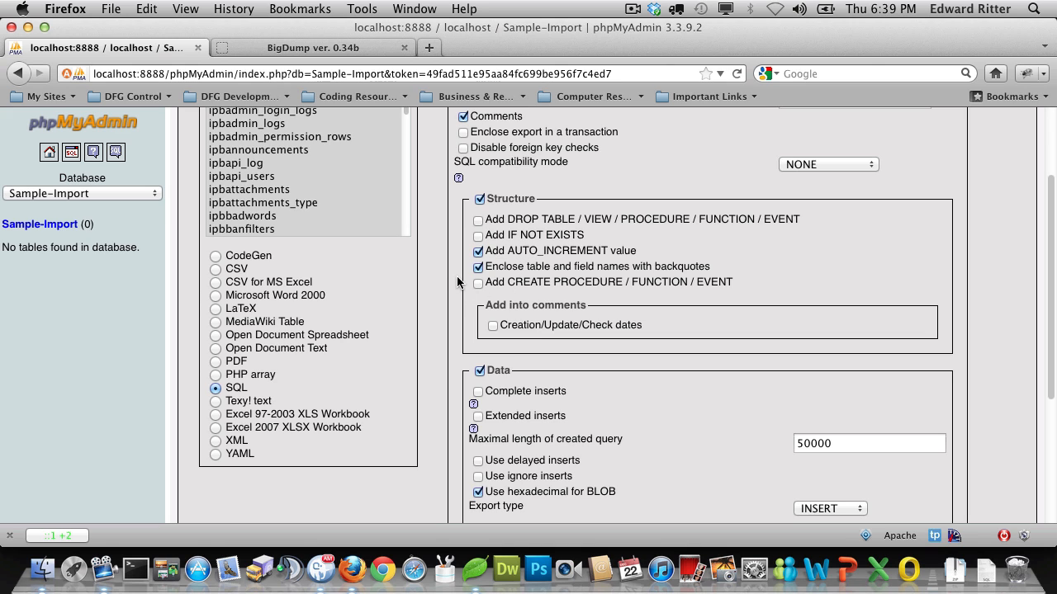
pyautogui.scroll(-3, 458, 280)
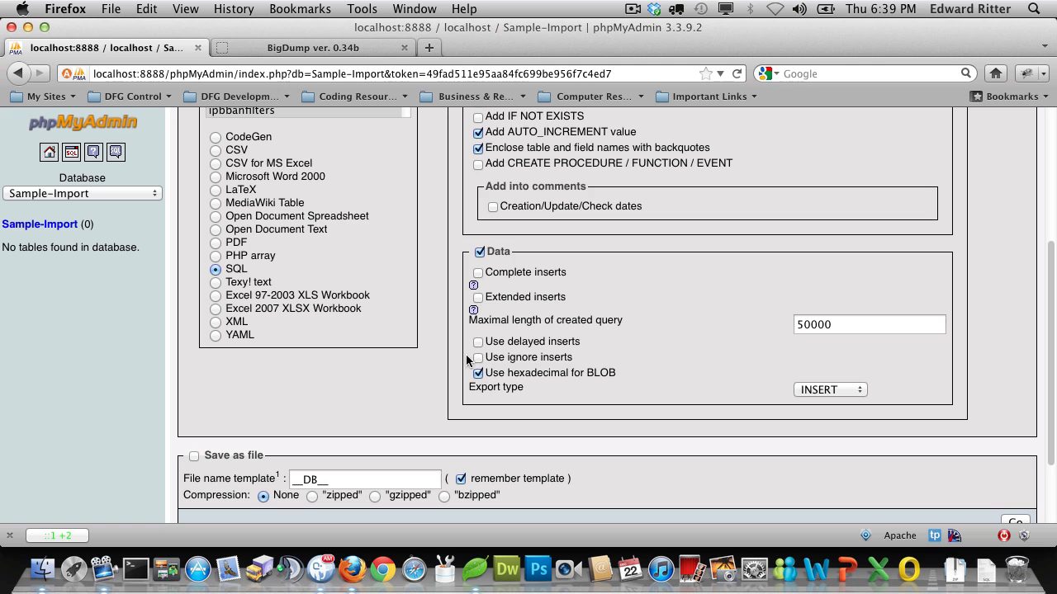
pyautogui.scroll(-3, 455, 351)
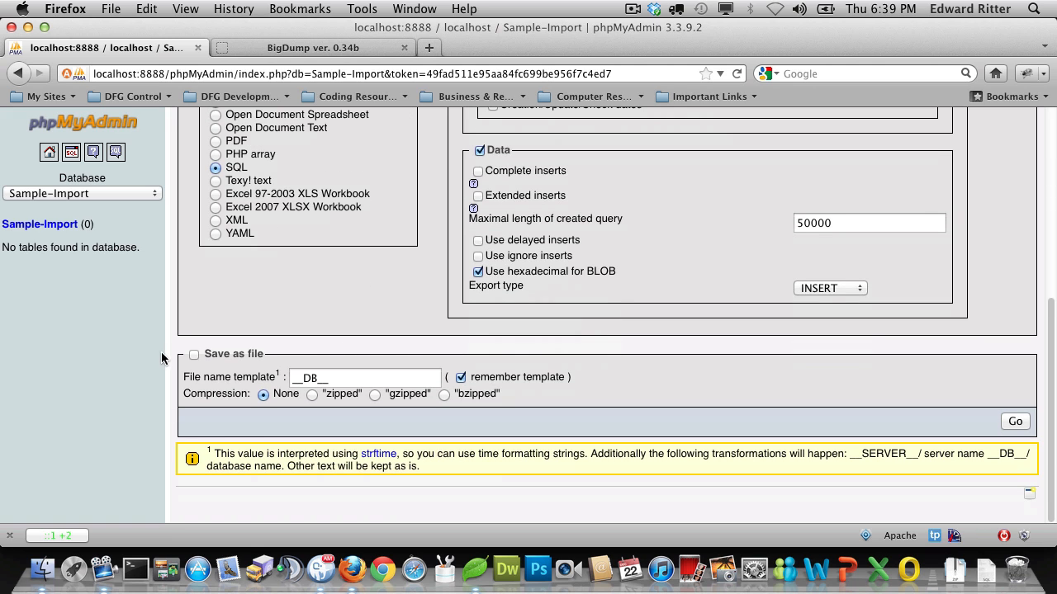
pyautogui.click(195, 356)
pyautogui.click(1014, 422)
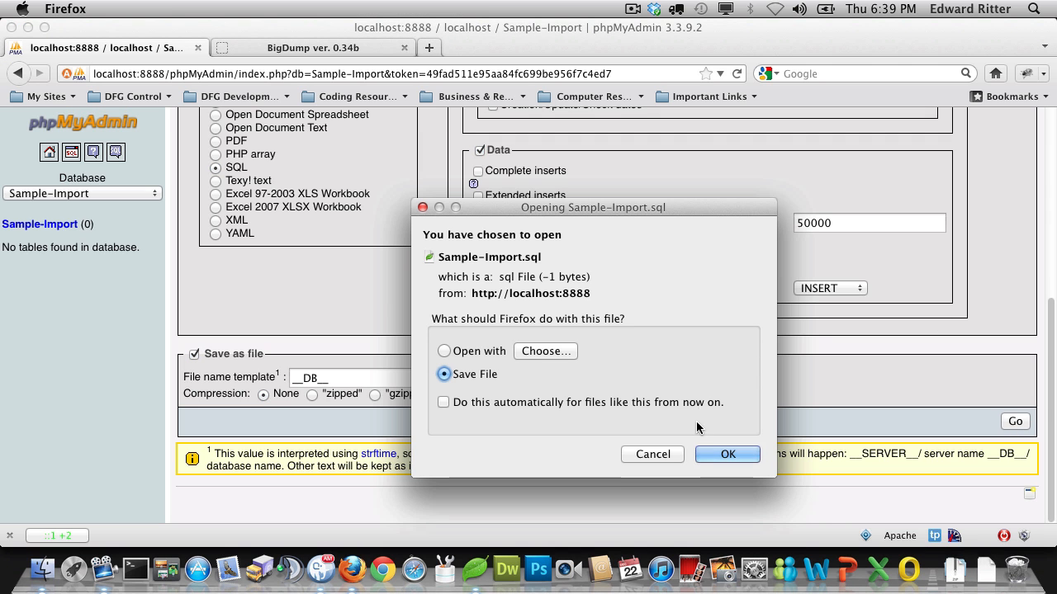
pyautogui.click(725, 455)
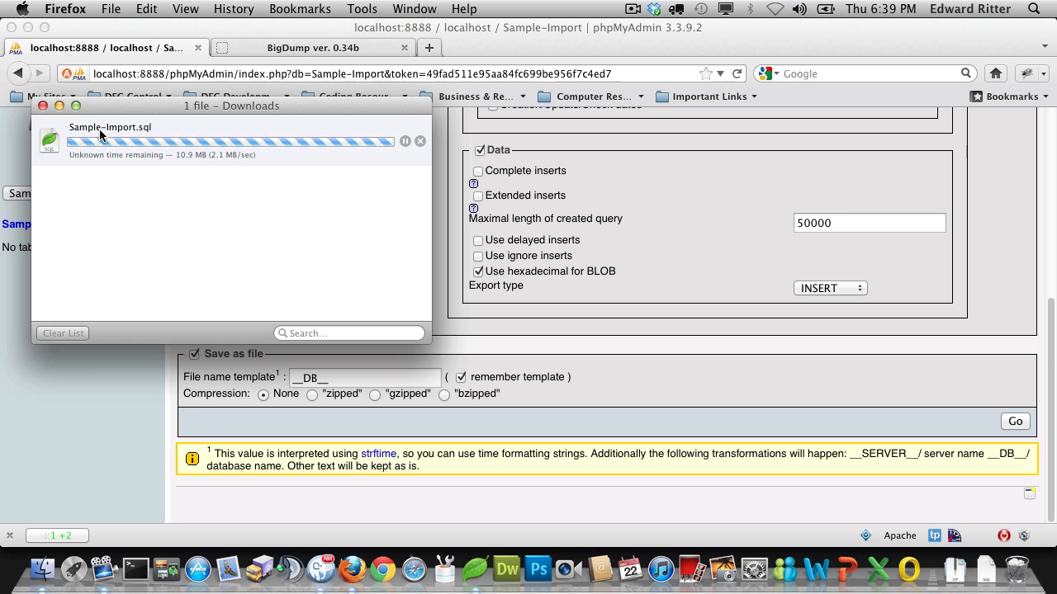
pyautogui.click(60, 106)
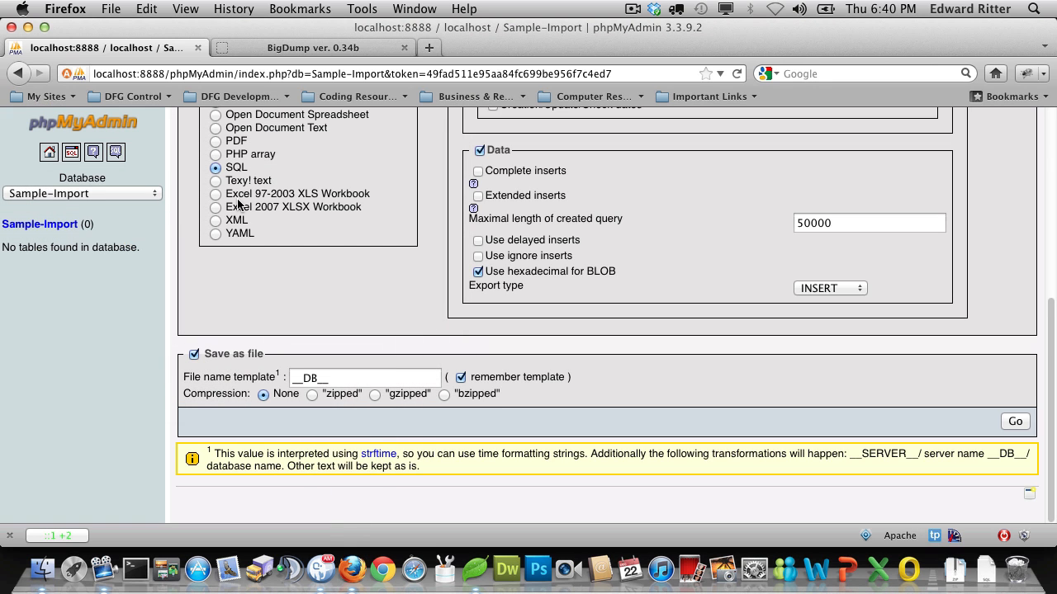